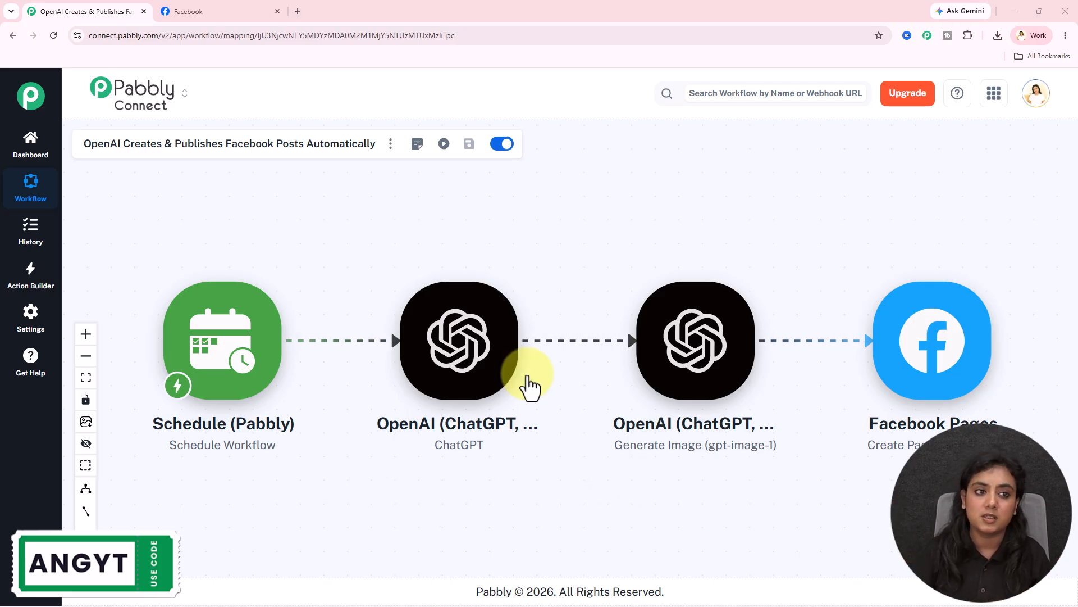
# View the published Facebook post with its image and the Pabbly Connect home page, and return to the workflow
pyautogui.click(241, 12)
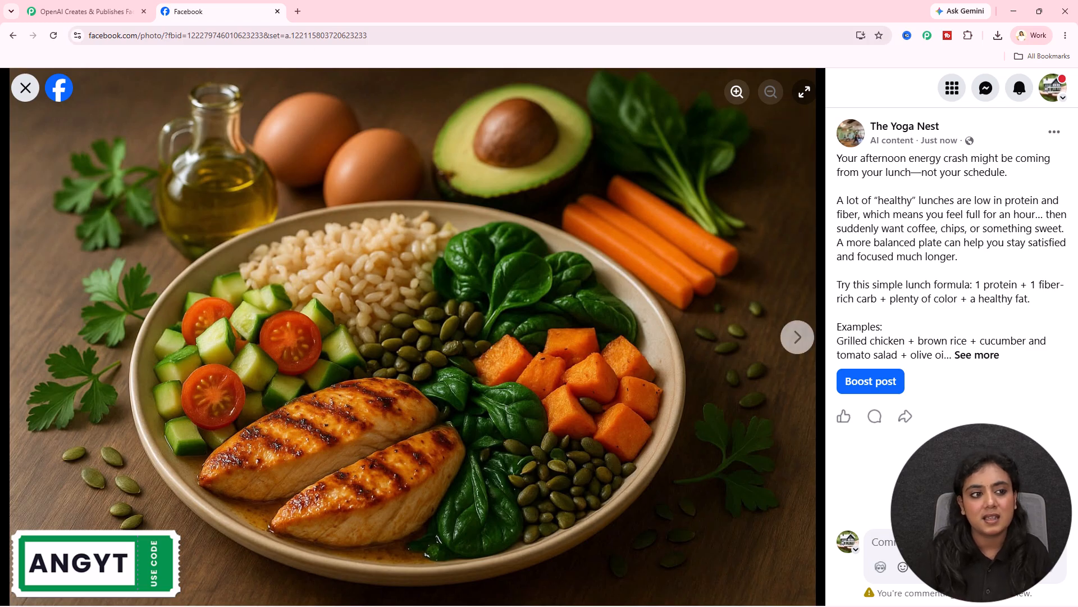
pyautogui.click(55, 2)
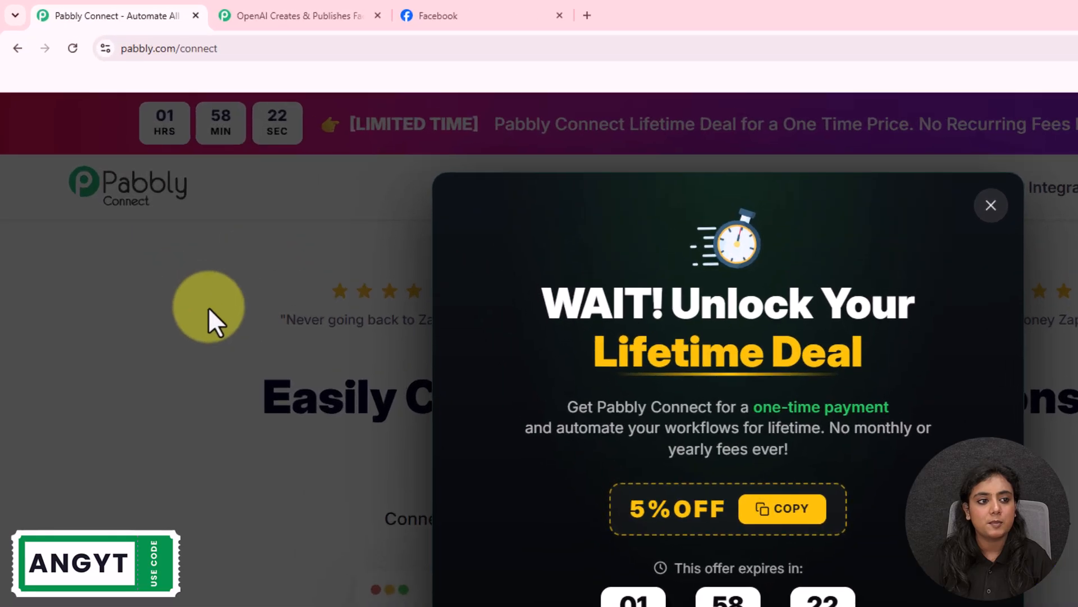
pyautogui.click(148, 241)
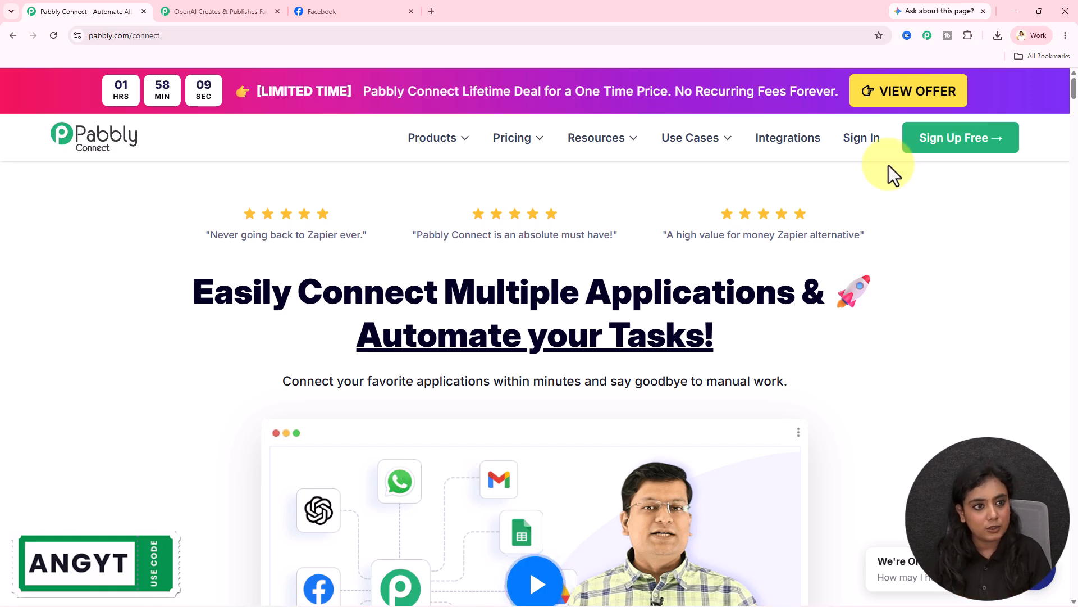
pyautogui.click(144, 12)
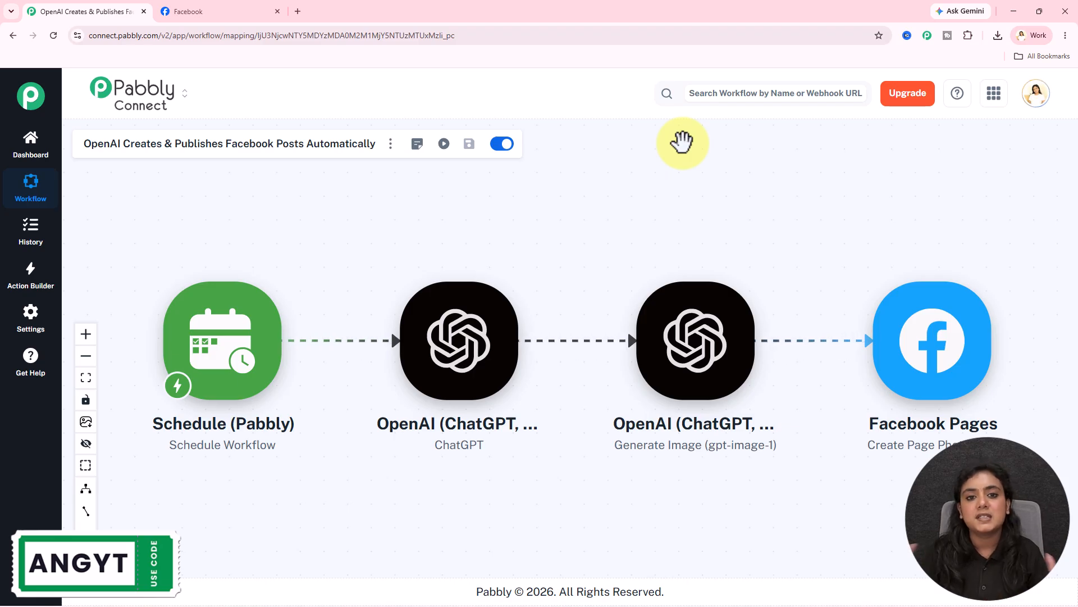
# Examine the Schedule trigger's run frequency, time and received response, and close its setup
pyautogui.click(231, 360)
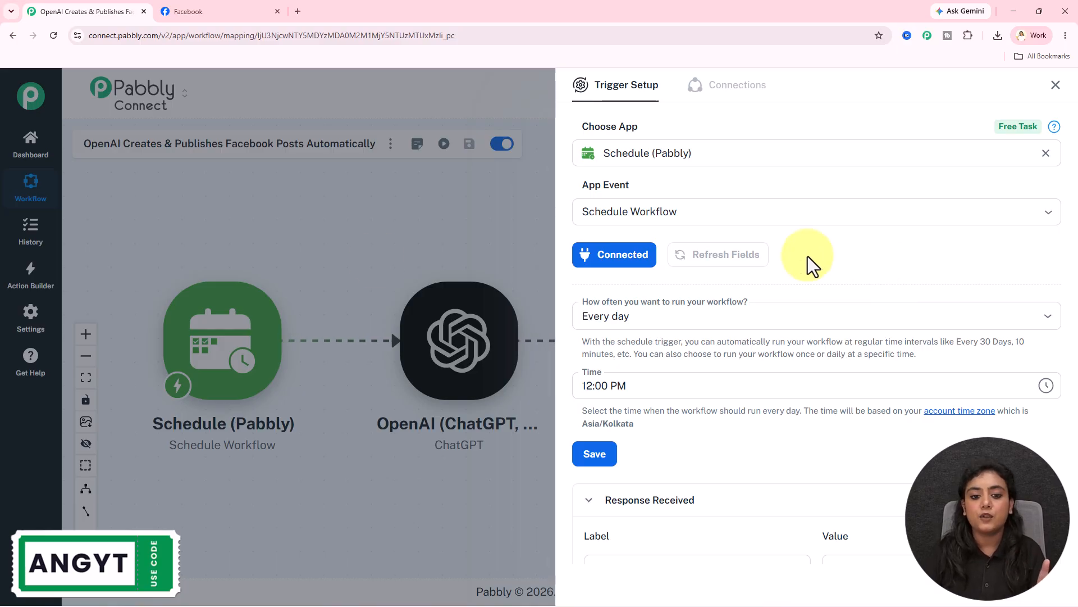
pyautogui.click(1055, 85)
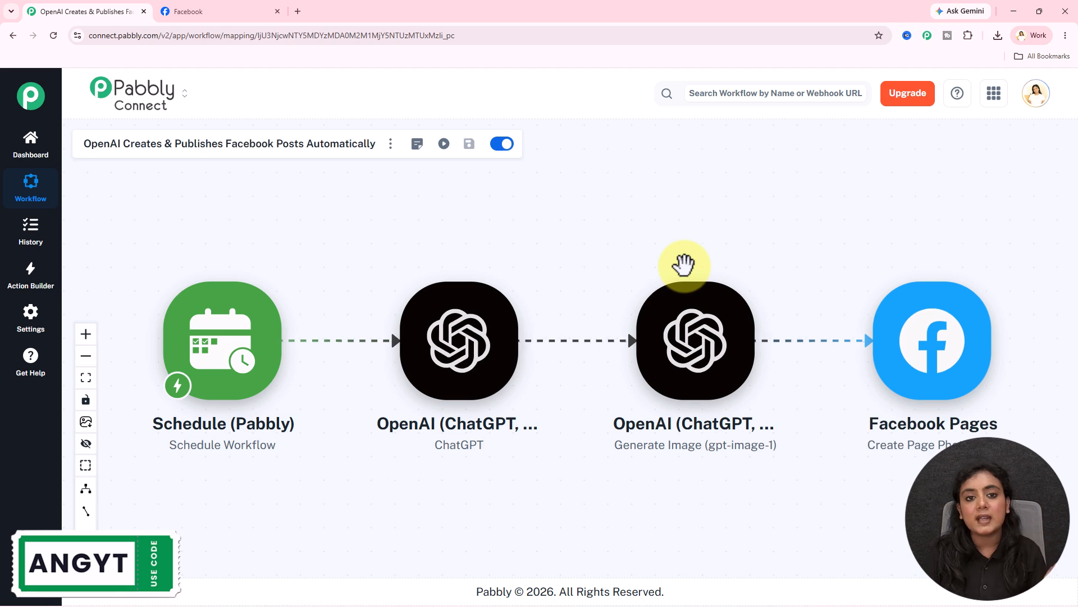
pyautogui.click(205, 371)
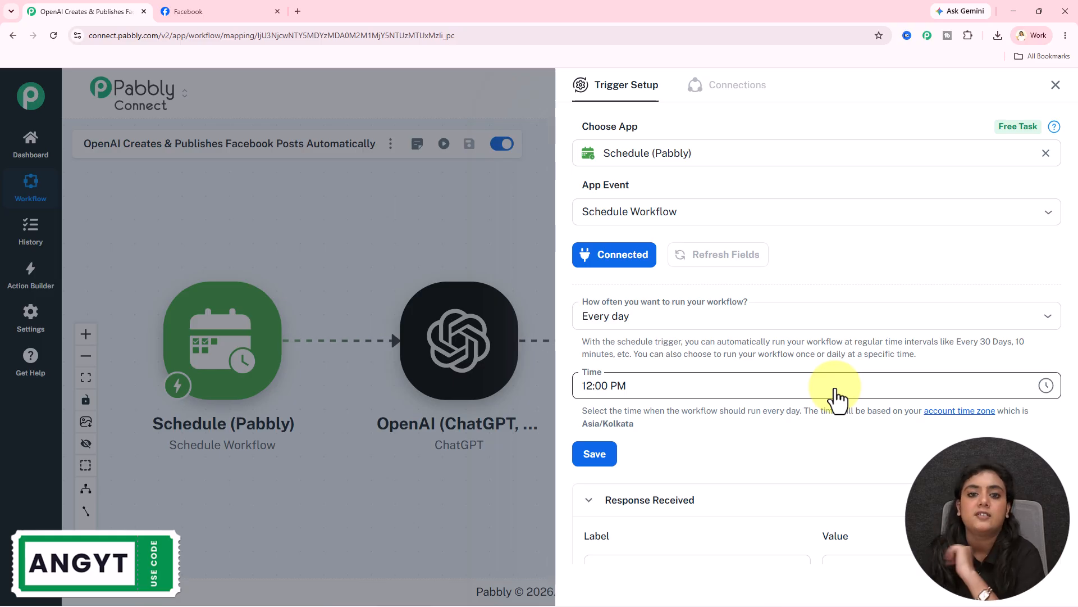
pyautogui.scroll(-1, 790, 436)
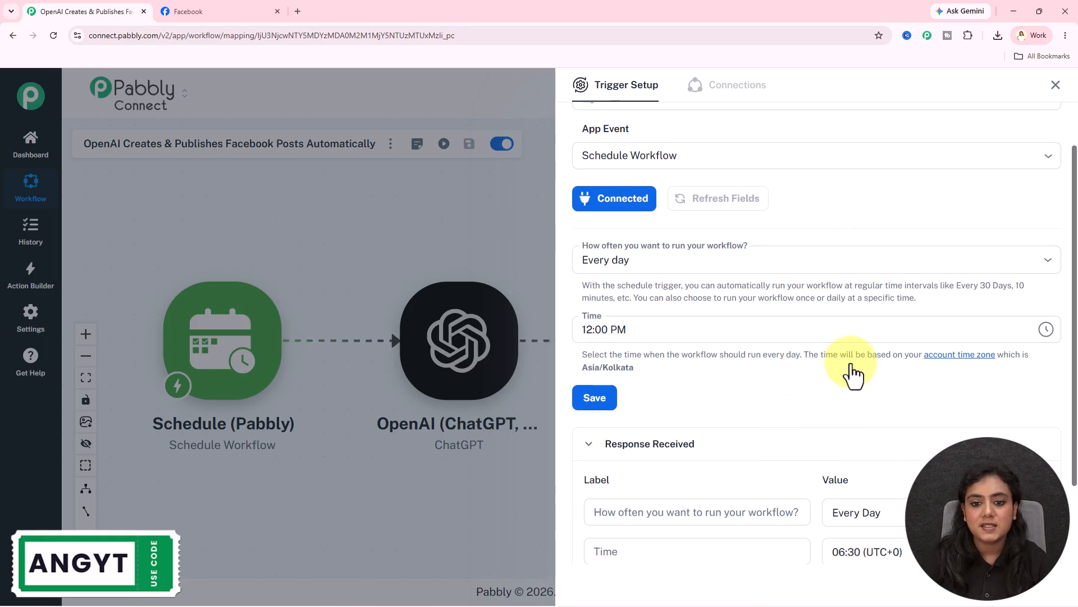
pyautogui.scroll(-2, 844, 388)
pyautogui.tripleClick(837, 416)
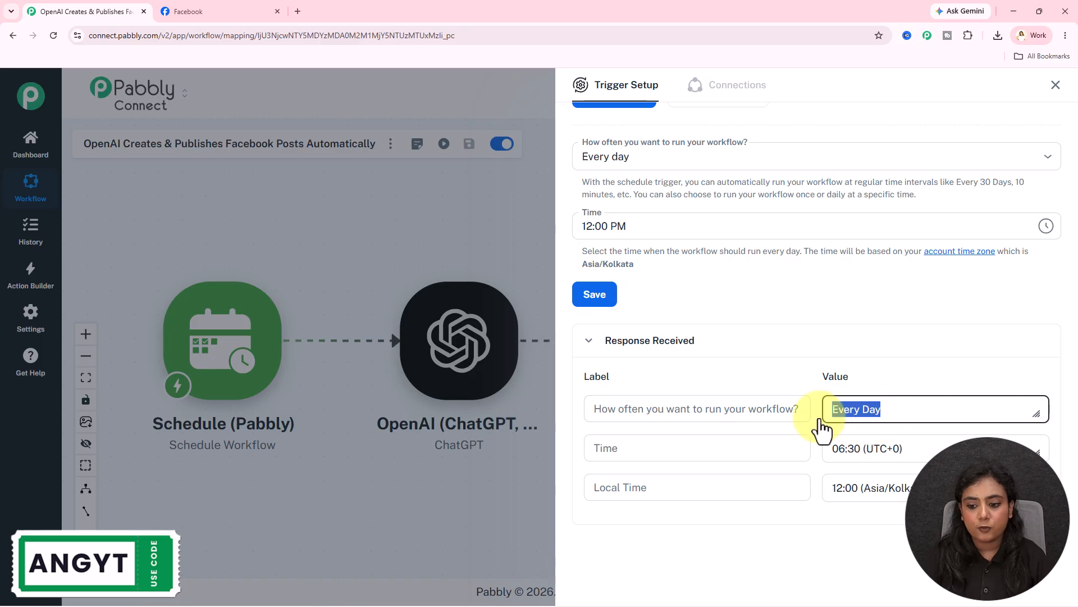
pyautogui.moveTo(949, 490); pyautogui.dragTo(798, 497)
pyautogui.click(788, 547)
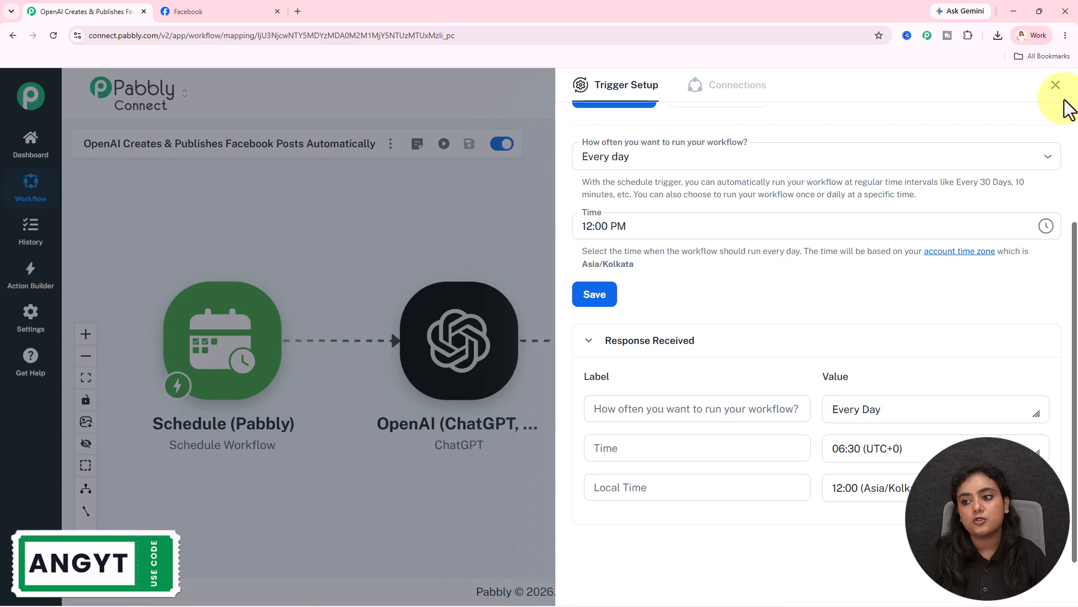
pyautogui.click(1055, 86)
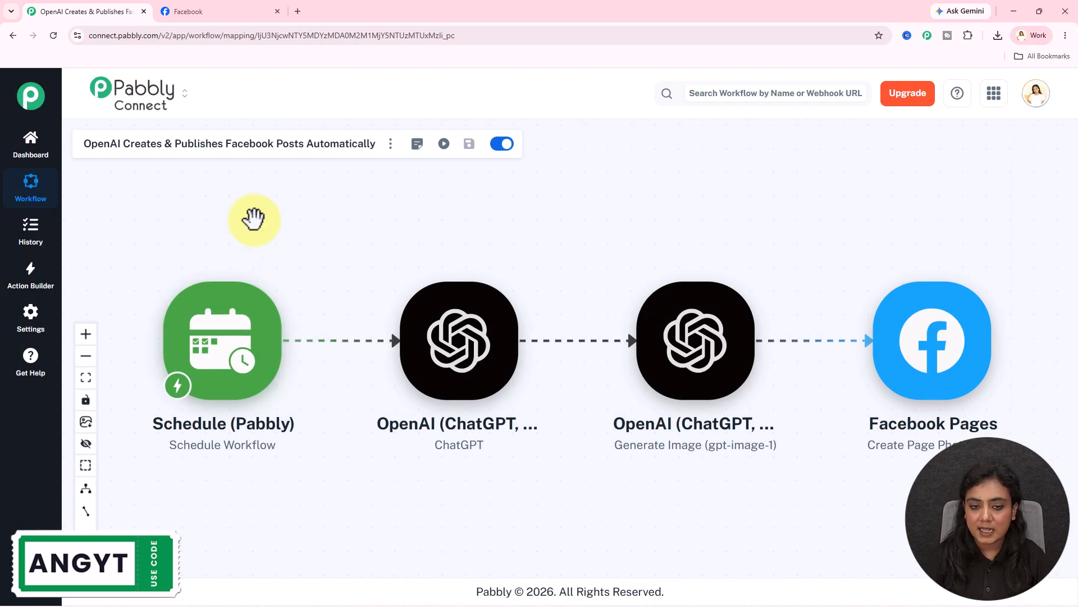
# Examine the ChatGPT action's new OpenAI connection form and the linked OpenAI API keys page without connecting
pyautogui.click(438, 389)
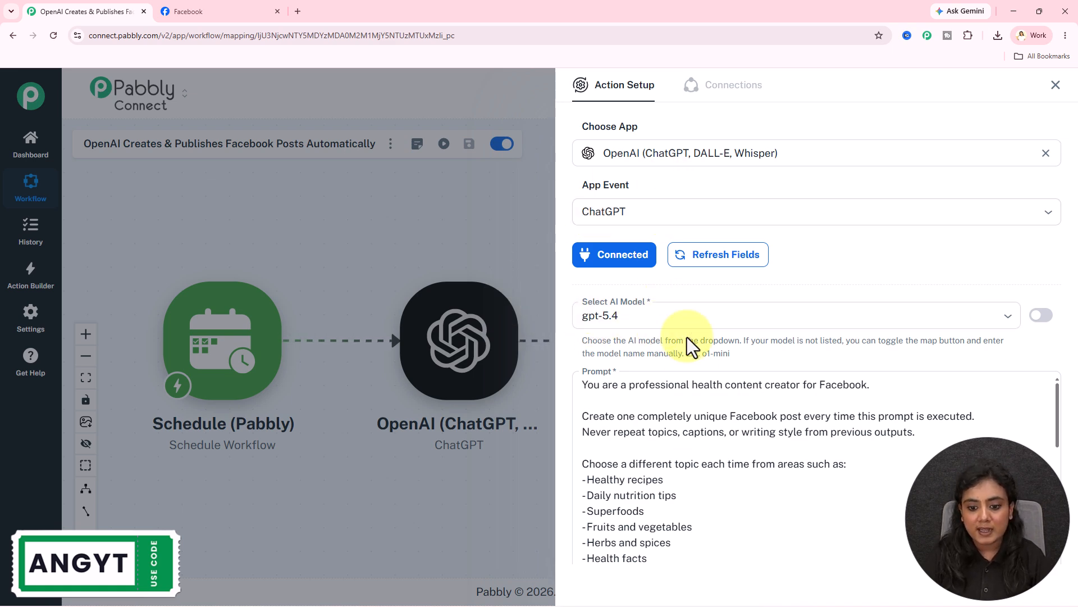
pyautogui.scroll(-2, 686, 337)
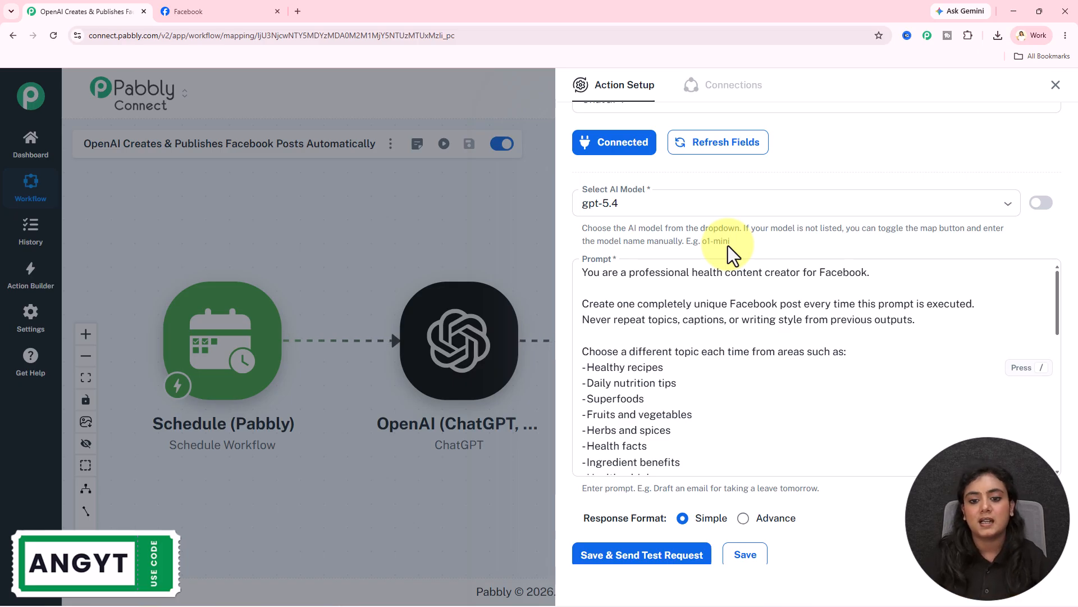
pyautogui.scroll(2, 646, 219)
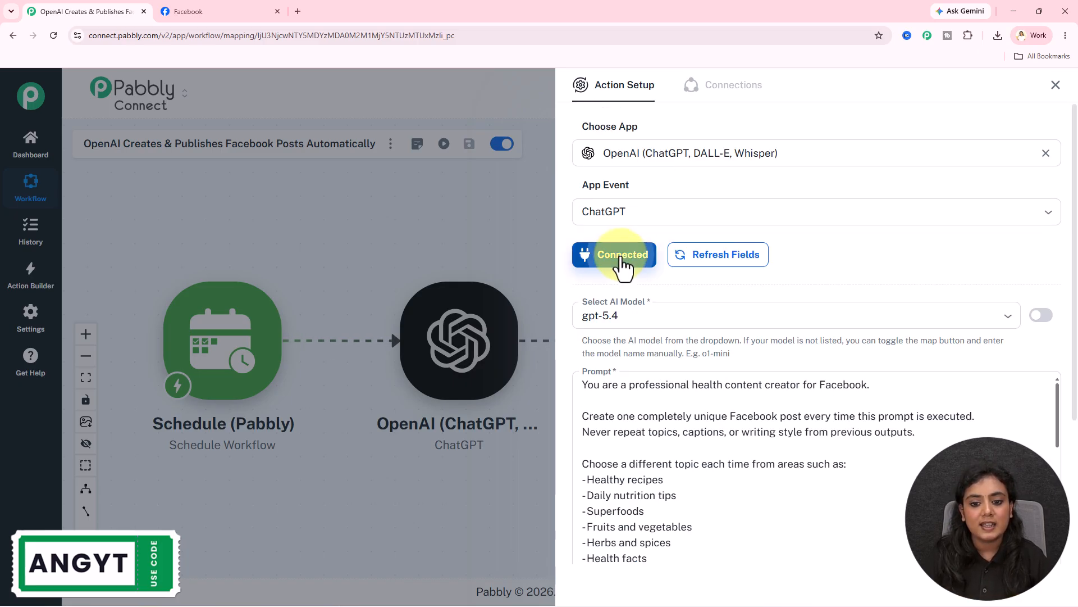
pyautogui.click(621, 258)
pyautogui.click(629, 191)
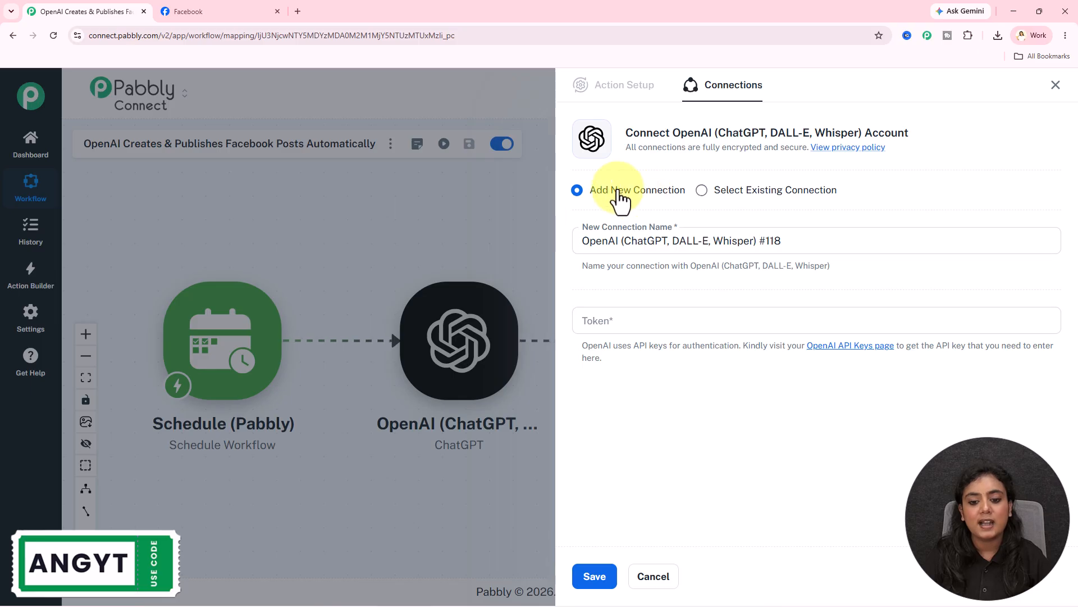
pyautogui.click(859, 346)
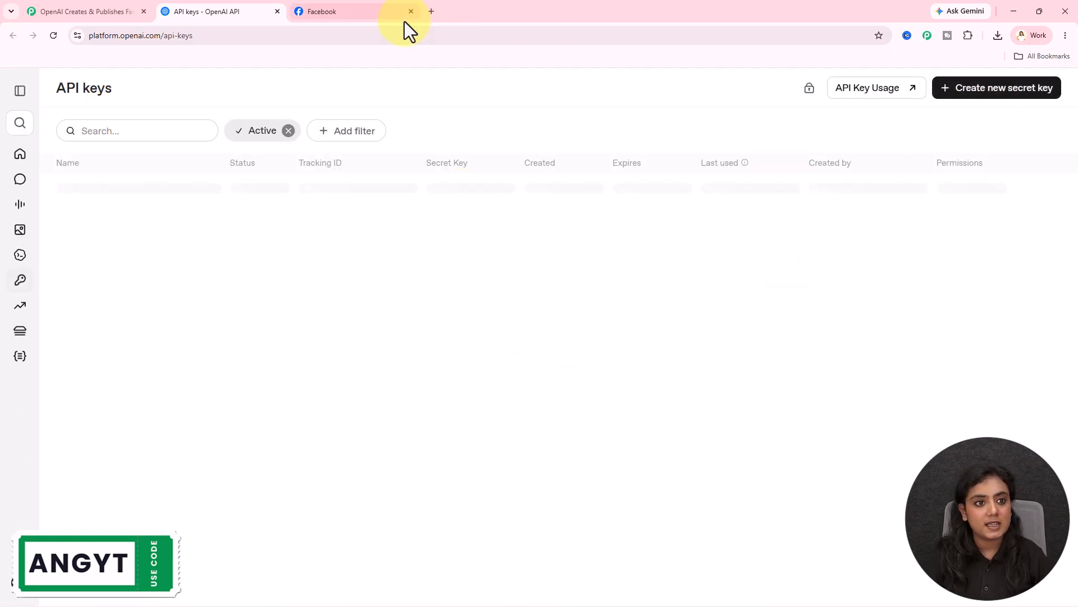
pyautogui.click(276, 12)
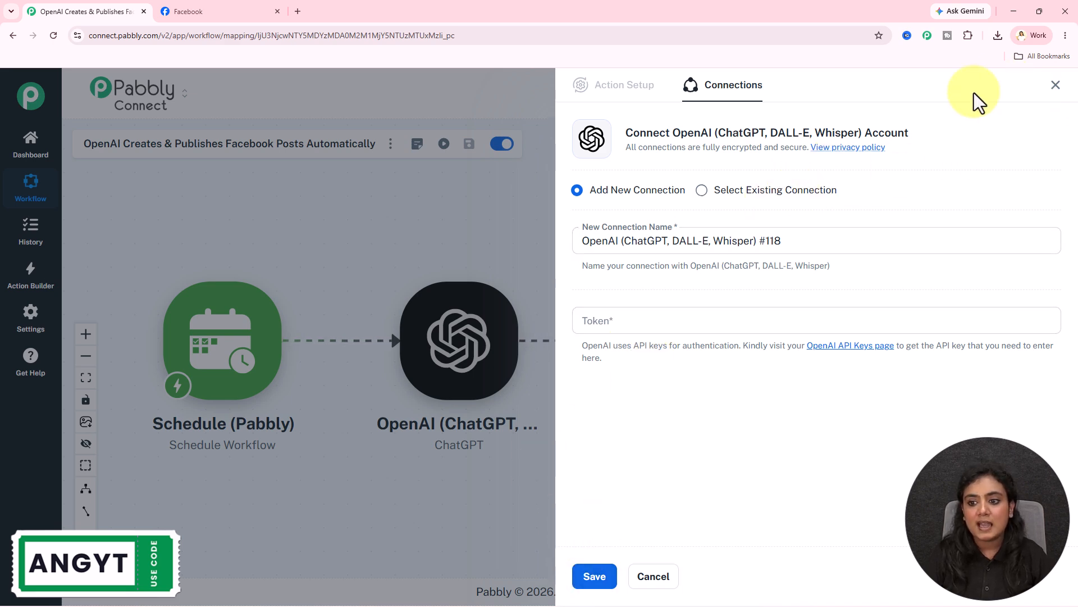
pyautogui.click(1056, 85)
# Refresh the AI model list in the ChatGPT action and look through the available models, keeping gpt-5.4 selected
pyautogui.click(485, 365)
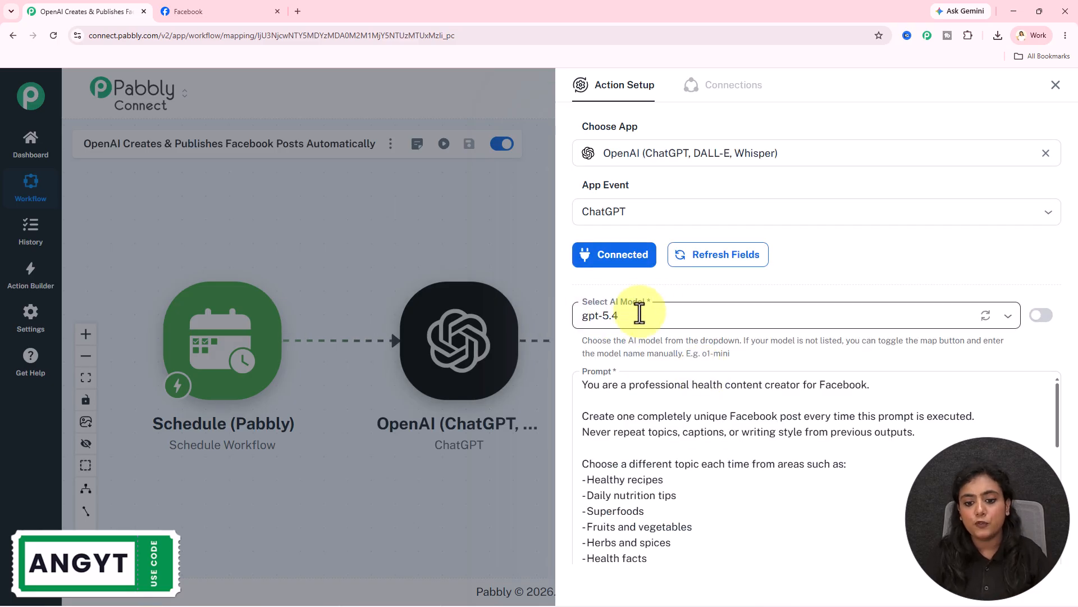
pyautogui.click(640, 315)
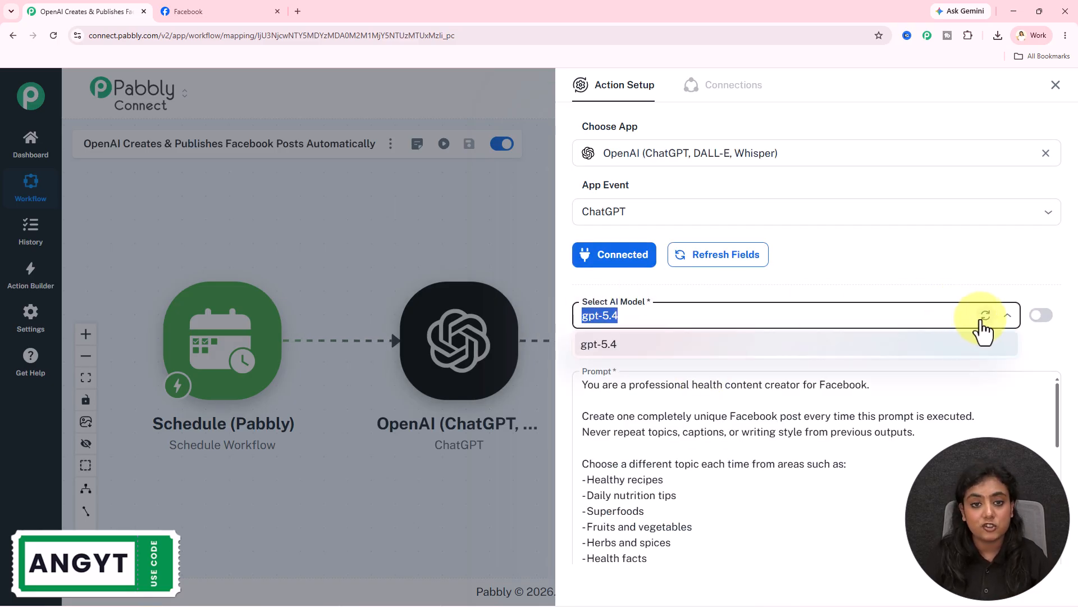
pyautogui.click(984, 316)
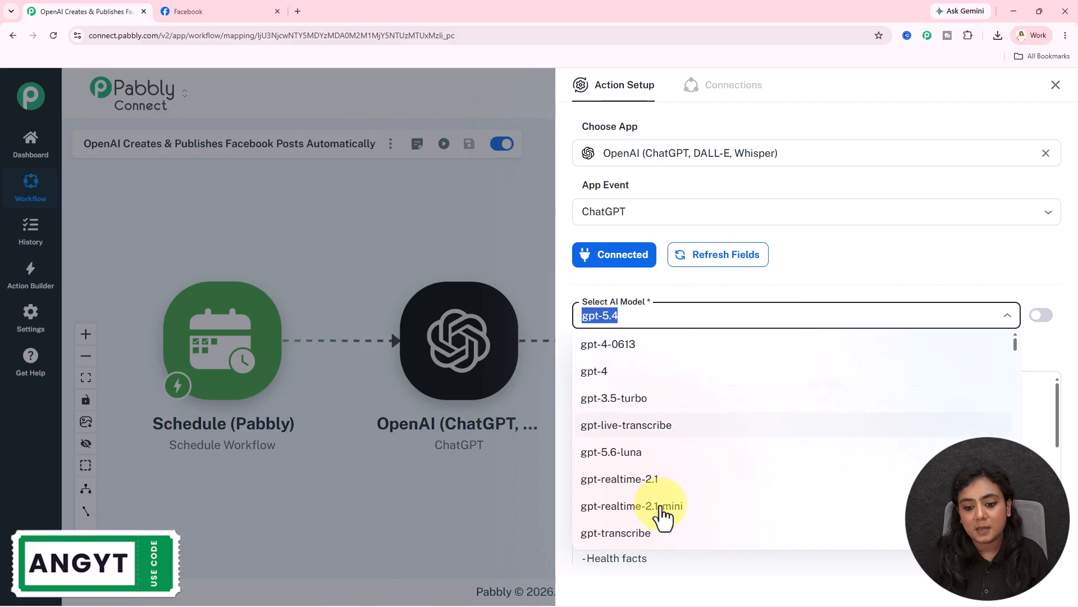
pyautogui.click(702, 287)
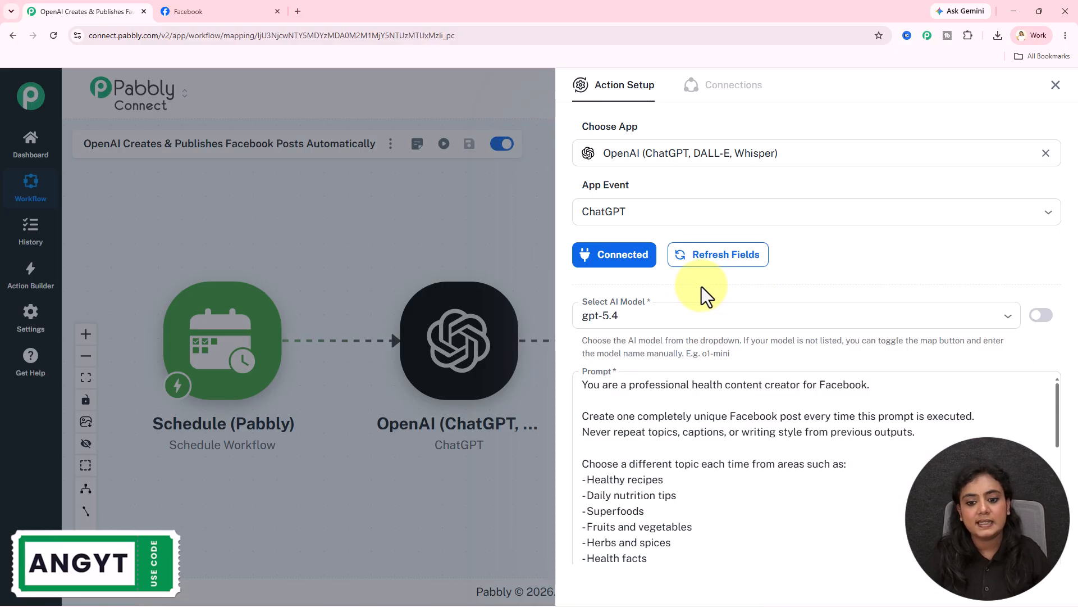
# Review the ChatGPT action's prompt and the generated message content in its received response, and close the setup
pyautogui.scroll(-3, 699, 330)
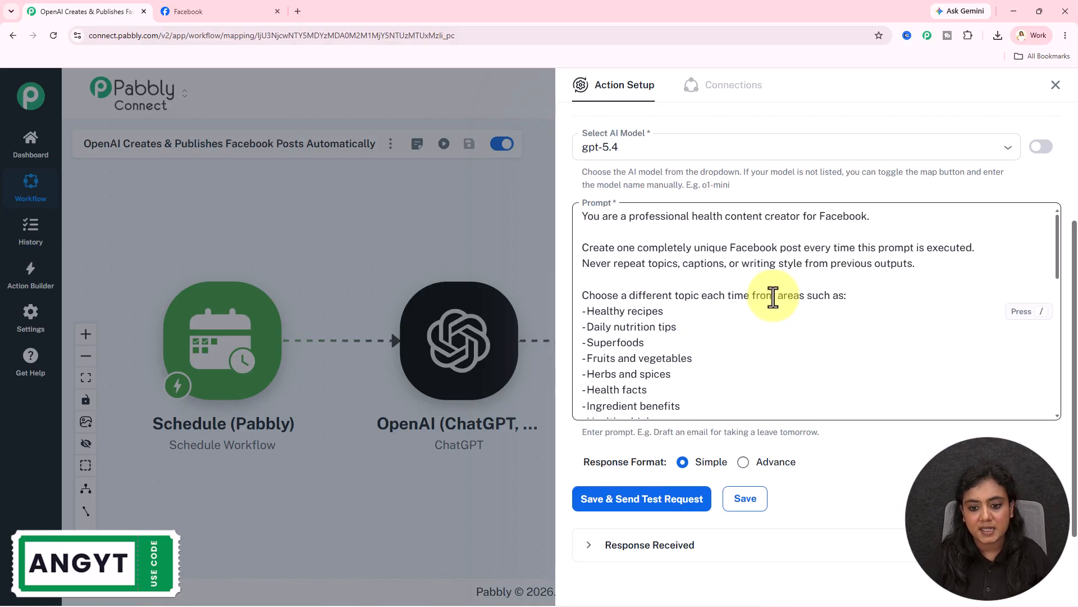
pyautogui.click(744, 381)
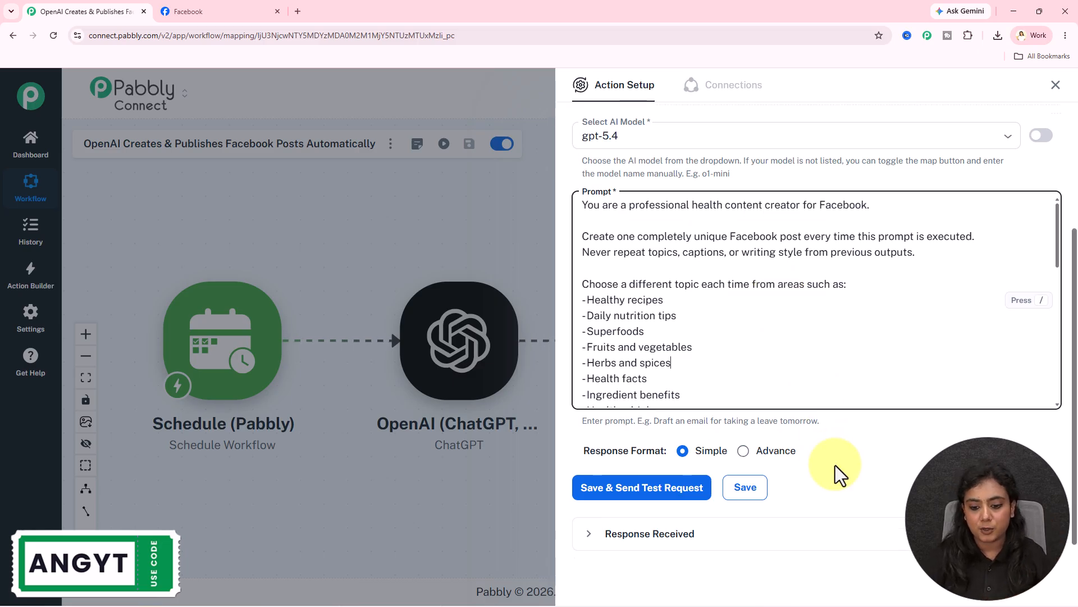
pyautogui.scroll(-1, 835, 465)
pyautogui.click(751, 520)
pyautogui.scroll(-5, 926, 402)
pyautogui.scroll(-3, 879, 284)
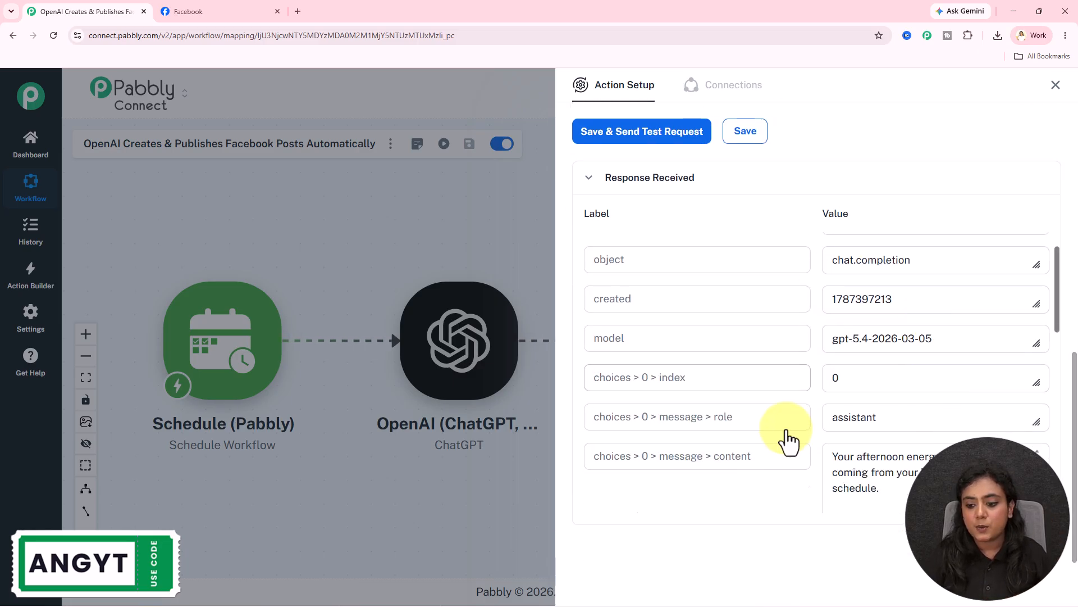
pyautogui.moveTo(865, 294); pyautogui.dragTo(1047, 378)
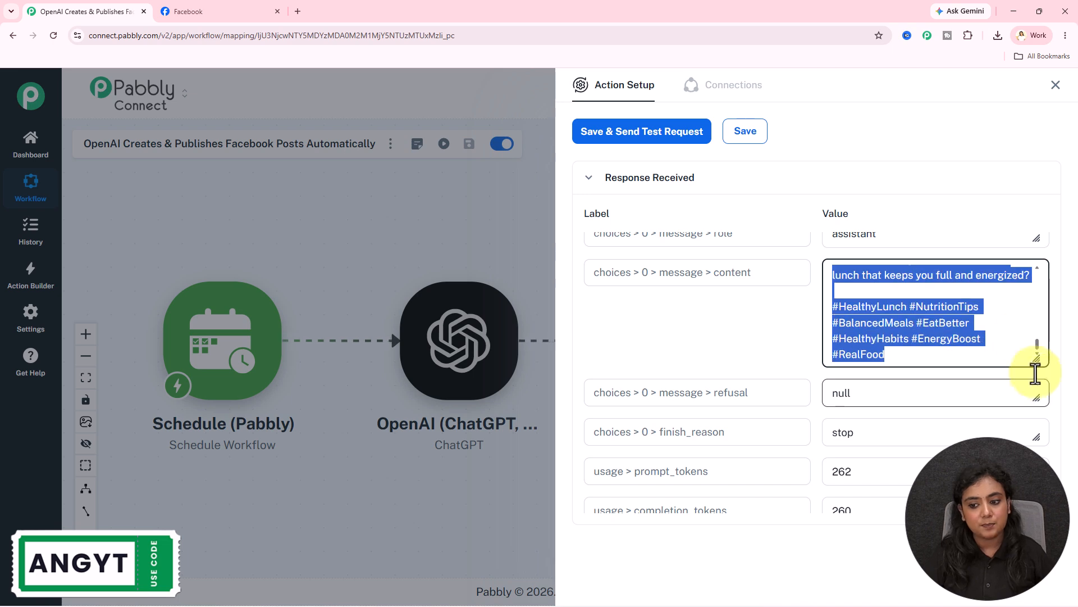
pyautogui.click(1055, 86)
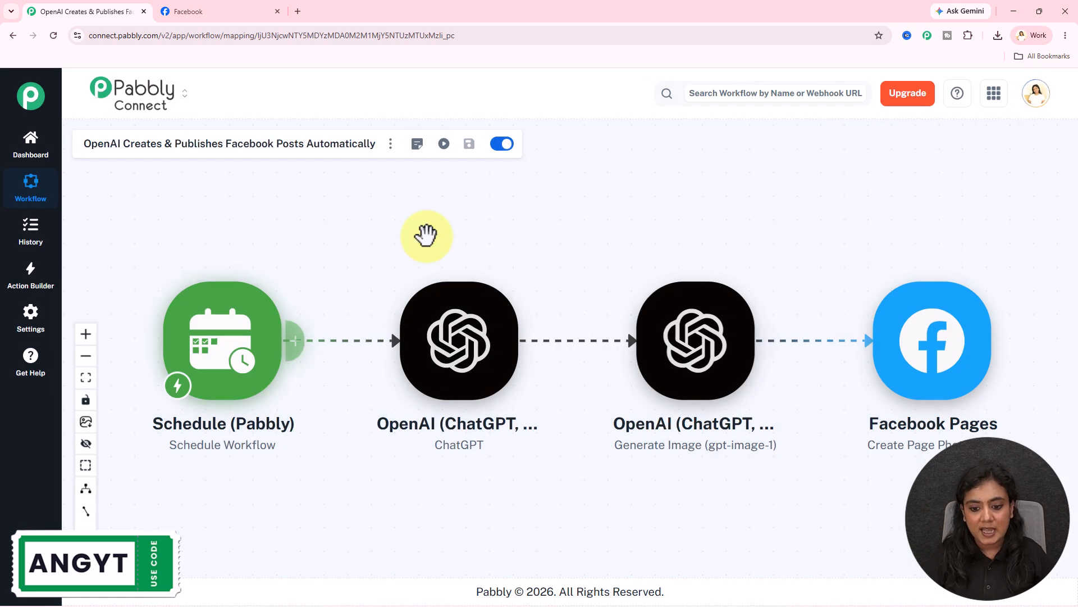
# Review the prompt of the Generate Image (gpt-image-1) action, including the mapped Facebook caption
pyautogui.click(666, 362)
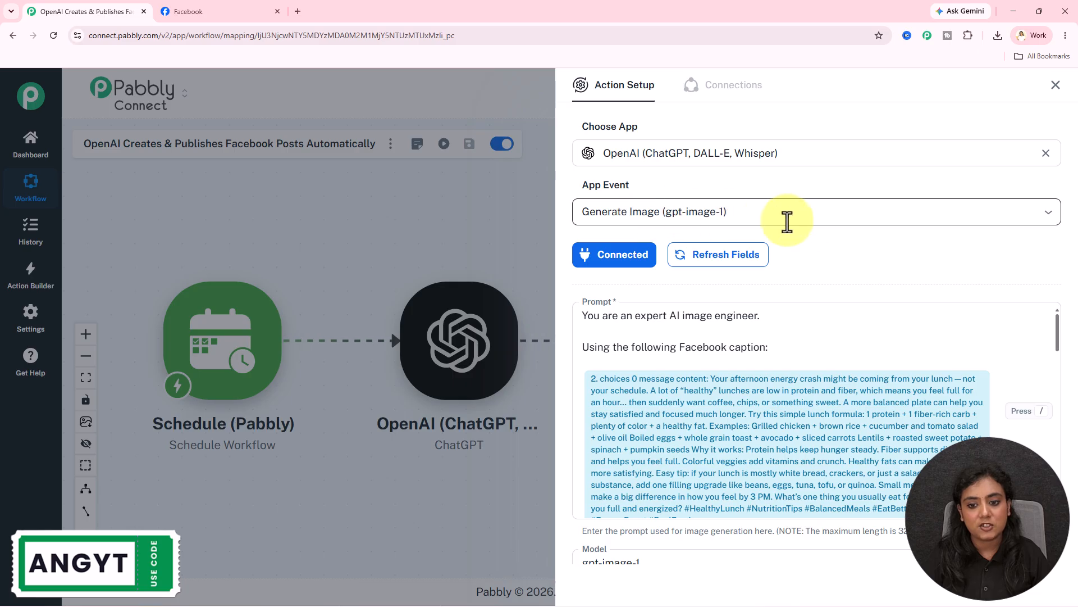
pyautogui.scroll(-2, 840, 253)
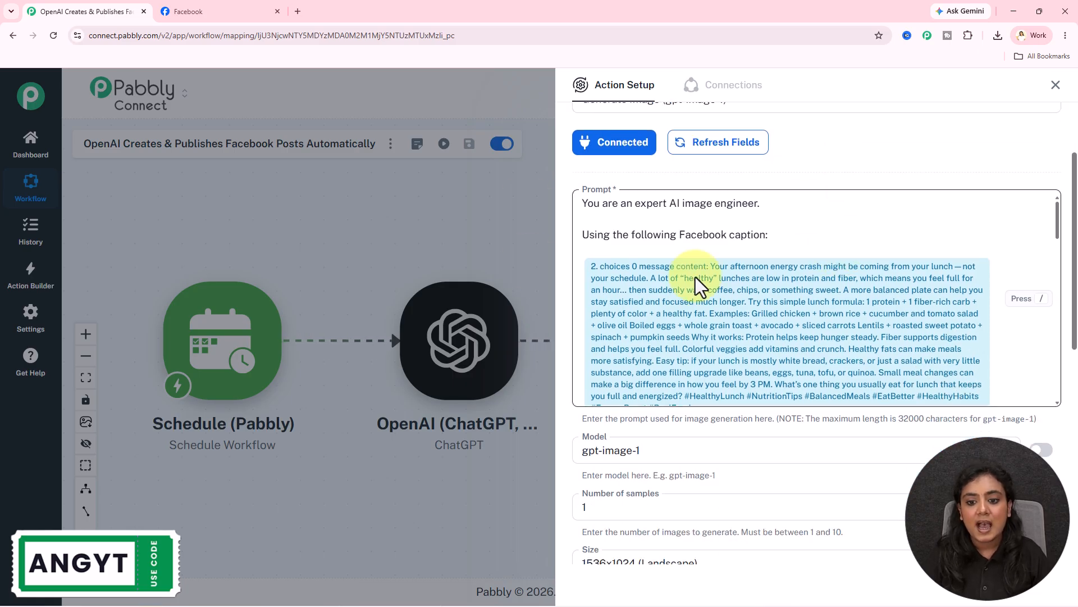
pyautogui.scroll(-9, 804, 267)
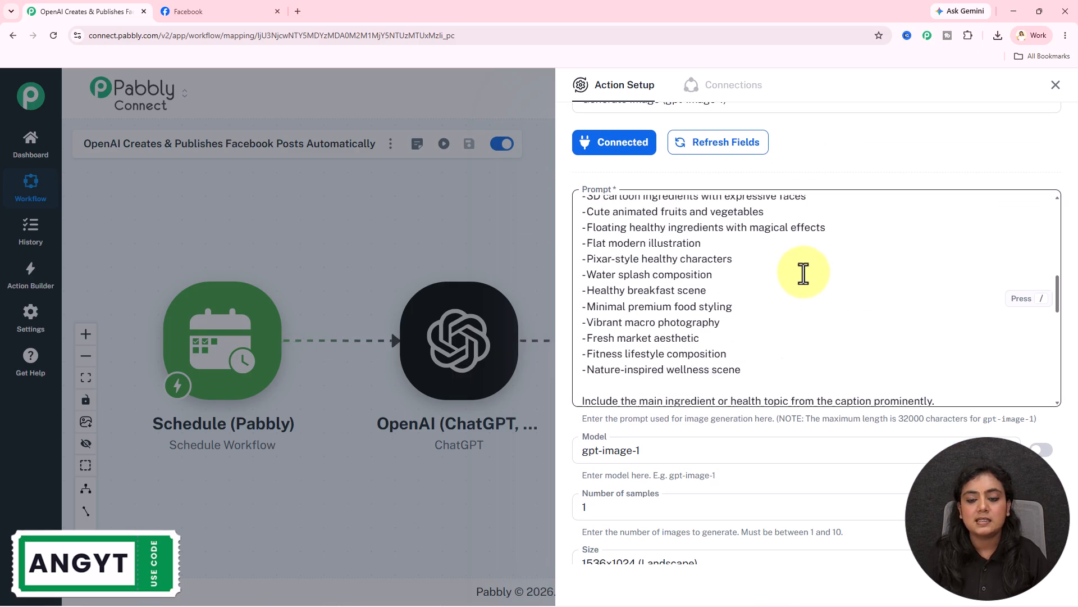
pyautogui.scroll(9, 801, 271)
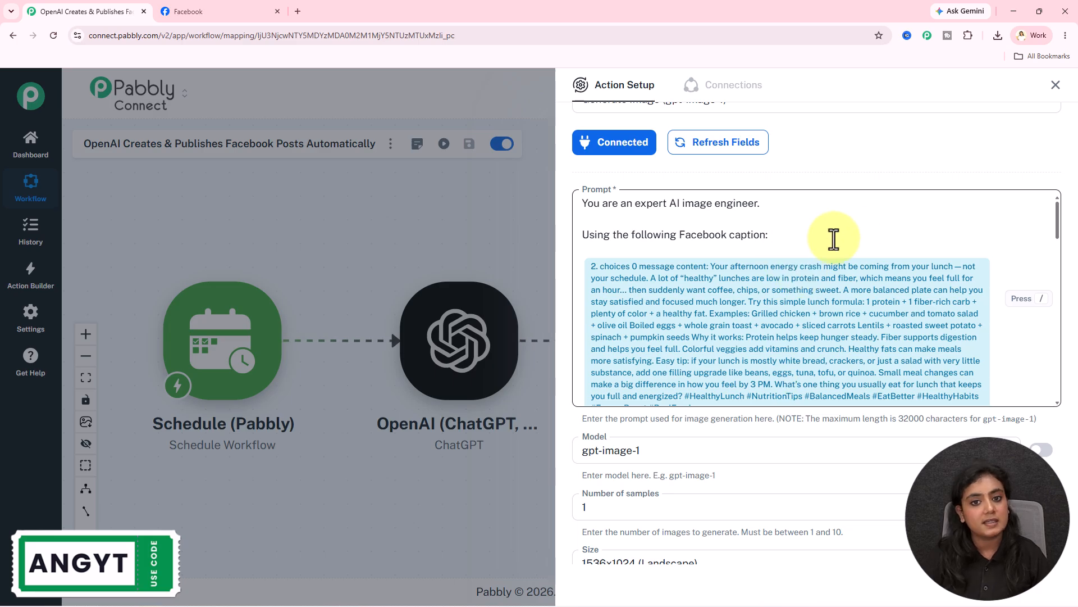
pyautogui.click(752, 325)
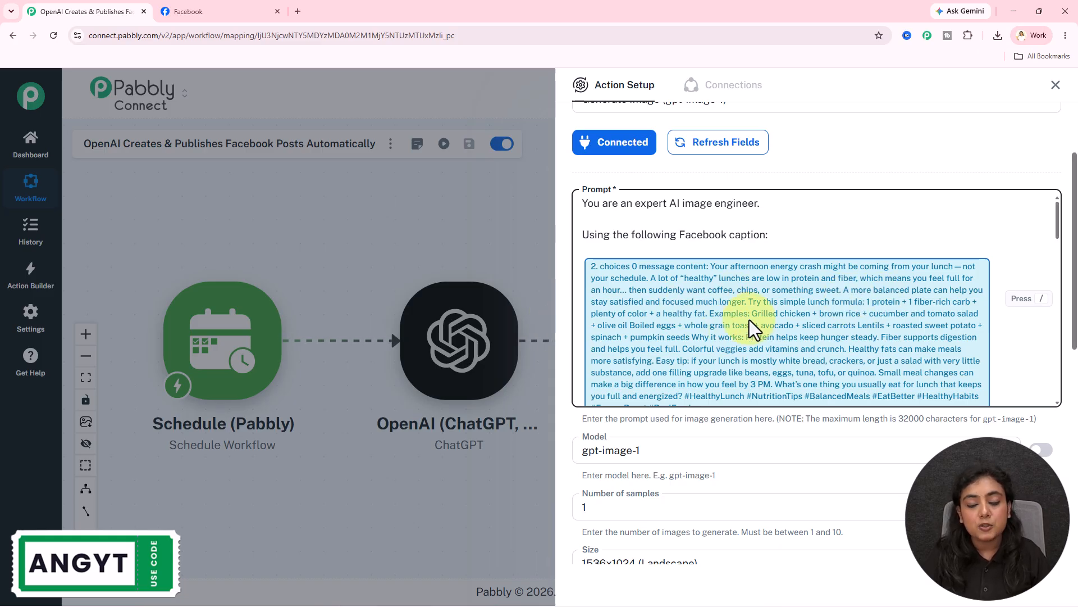
# Try mapping the ChatGPT message content after the image prompt's first sentence, and remove the inserted copy
pyautogui.scroll(2, 786, 264)
pyautogui.click(766, 315)
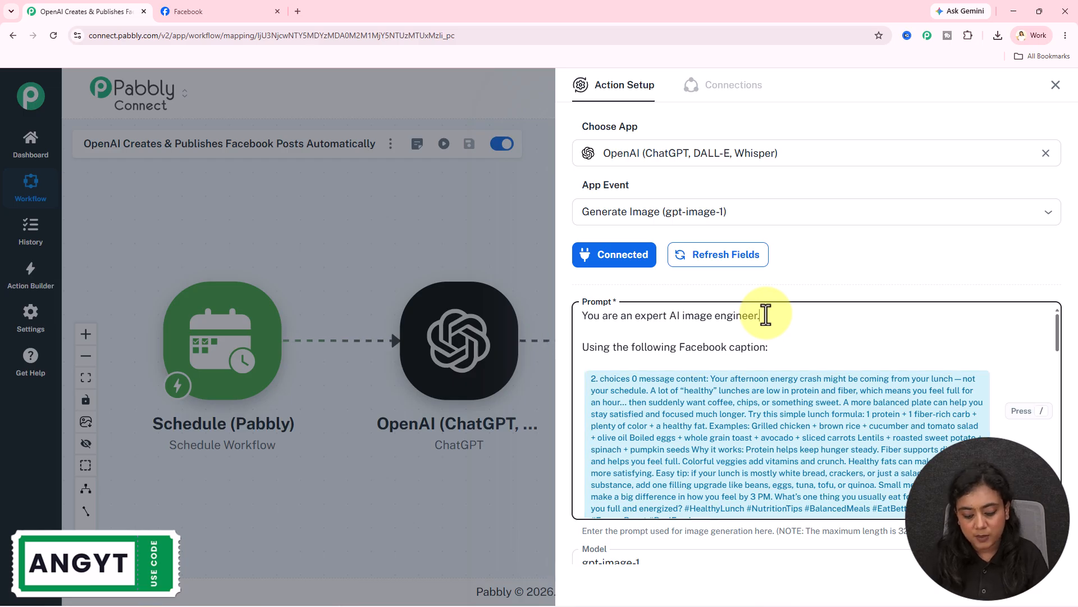
pyautogui.write('/')
pyautogui.click(754, 280)
pyautogui.scroll(-2, 749, 264)
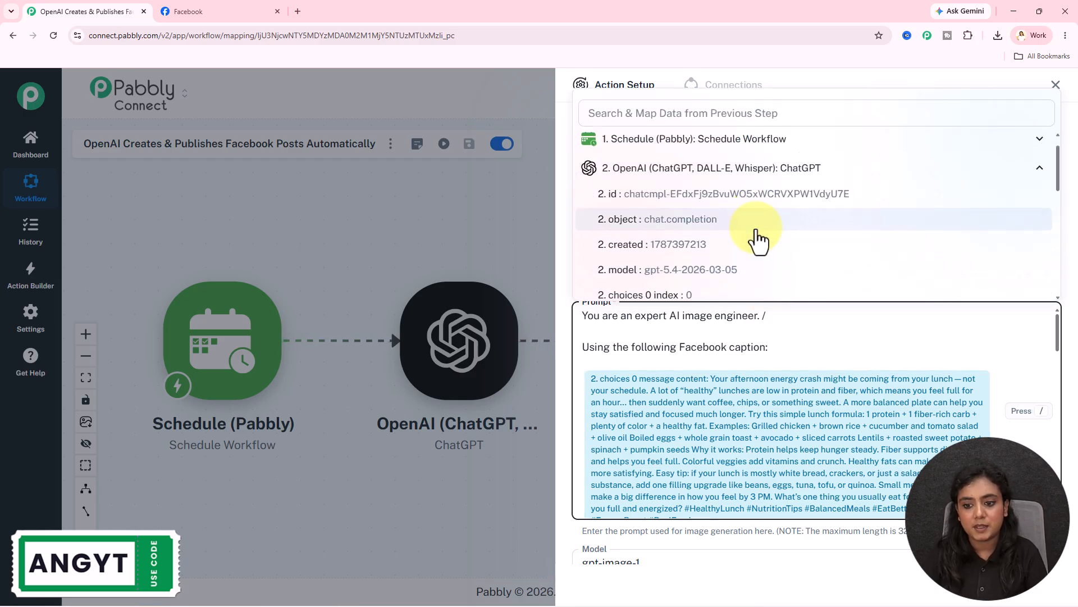
pyautogui.click(747, 260)
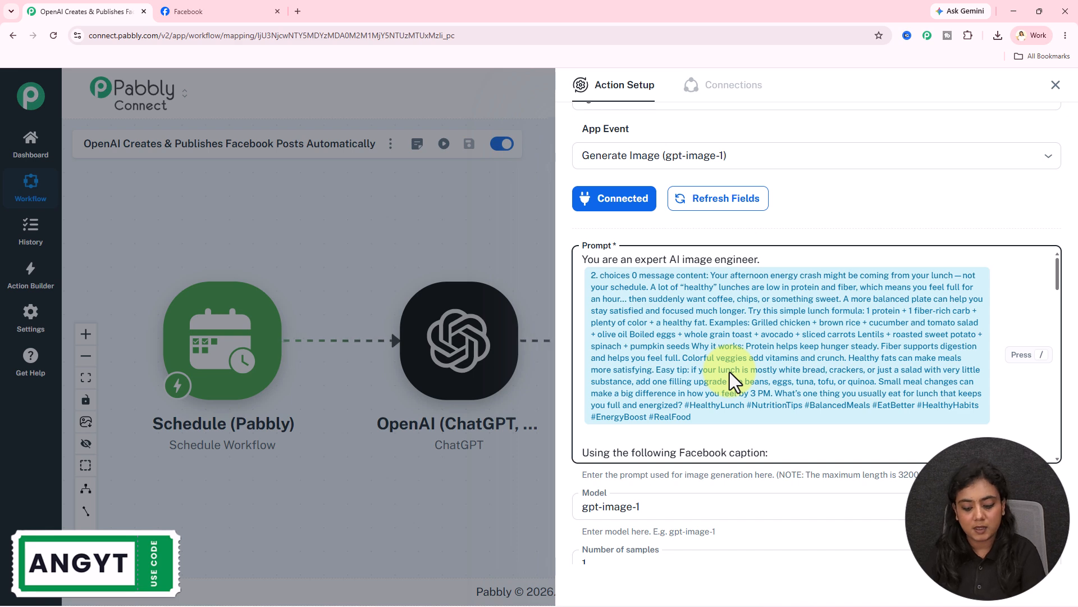
pyautogui.click(774, 337)
pyautogui.press('BackSpace')
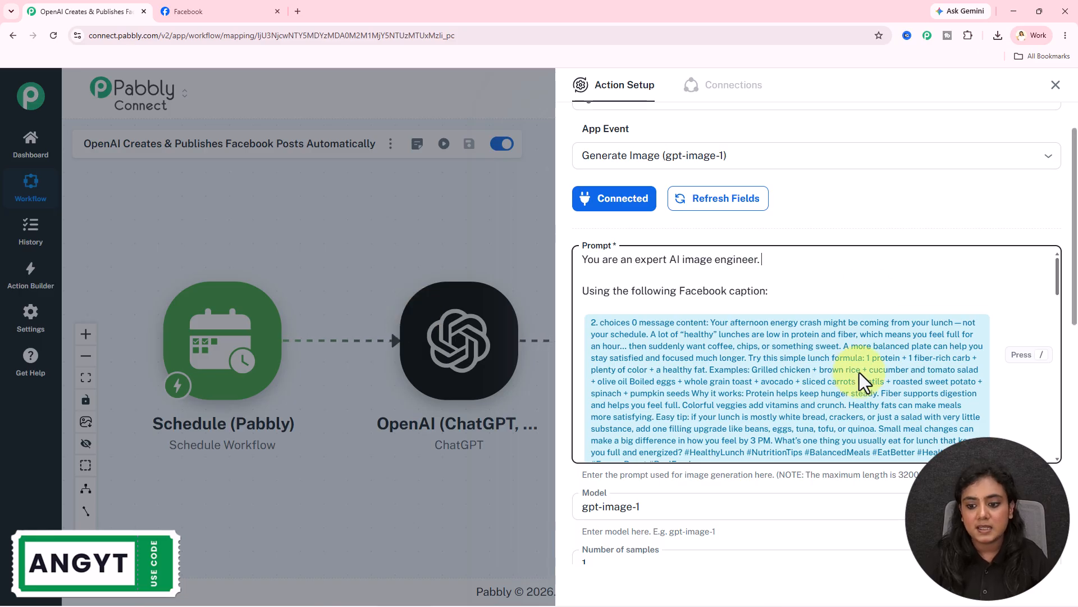
# Review the rest of the image prompt and the model, sample count, size options, quality and output format settings
pyautogui.scroll(-5, 870, 202)
pyautogui.scroll(-1, 831, 242)
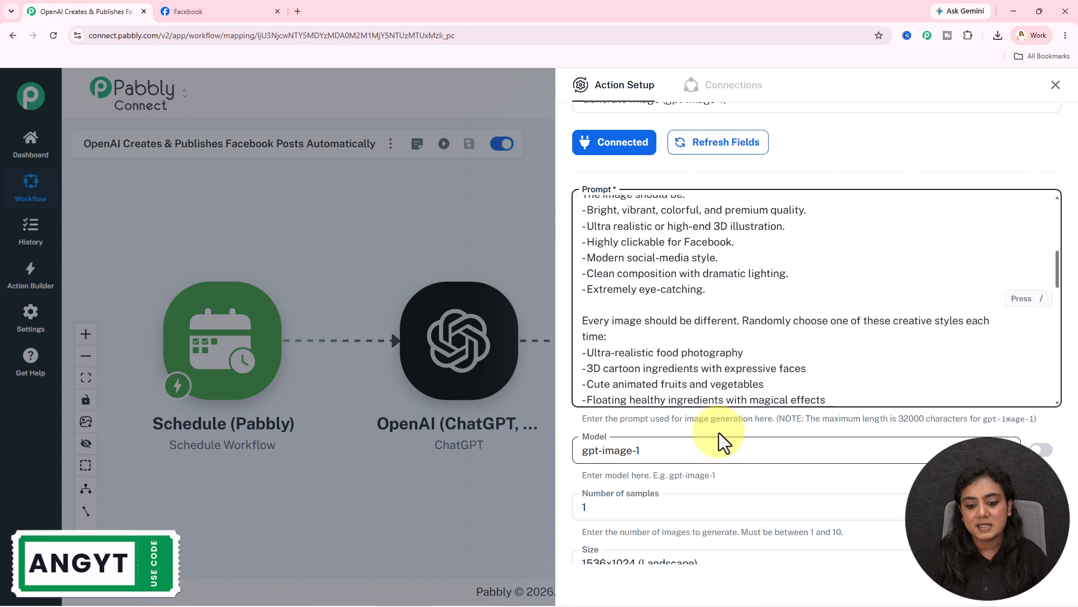
pyautogui.scroll(-4, 720, 433)
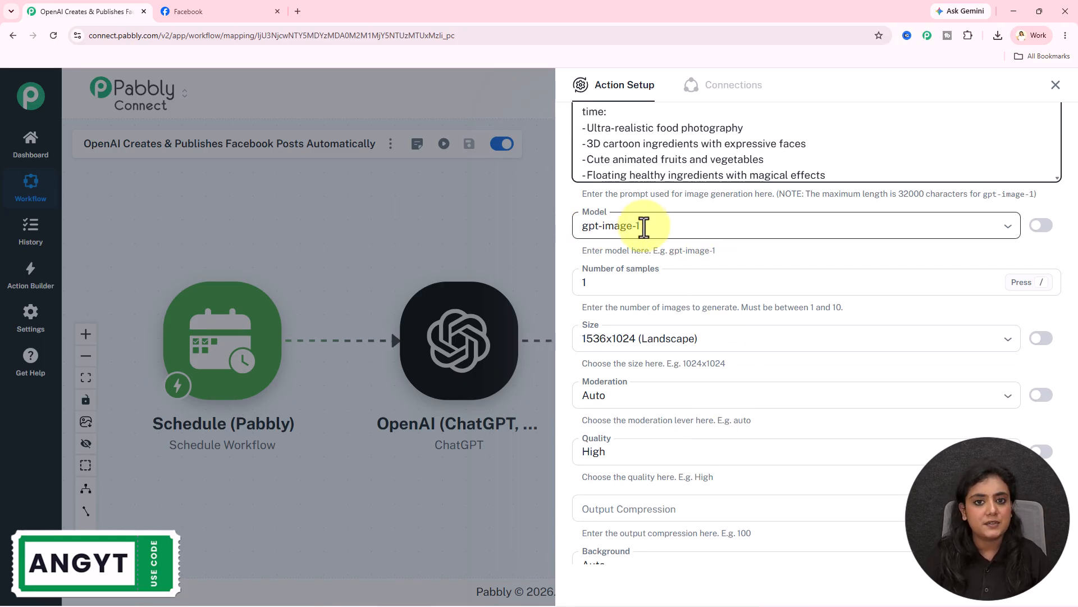
pyautogui.scroll(-2, 644, 228)
pyautogui.click(624, 170)
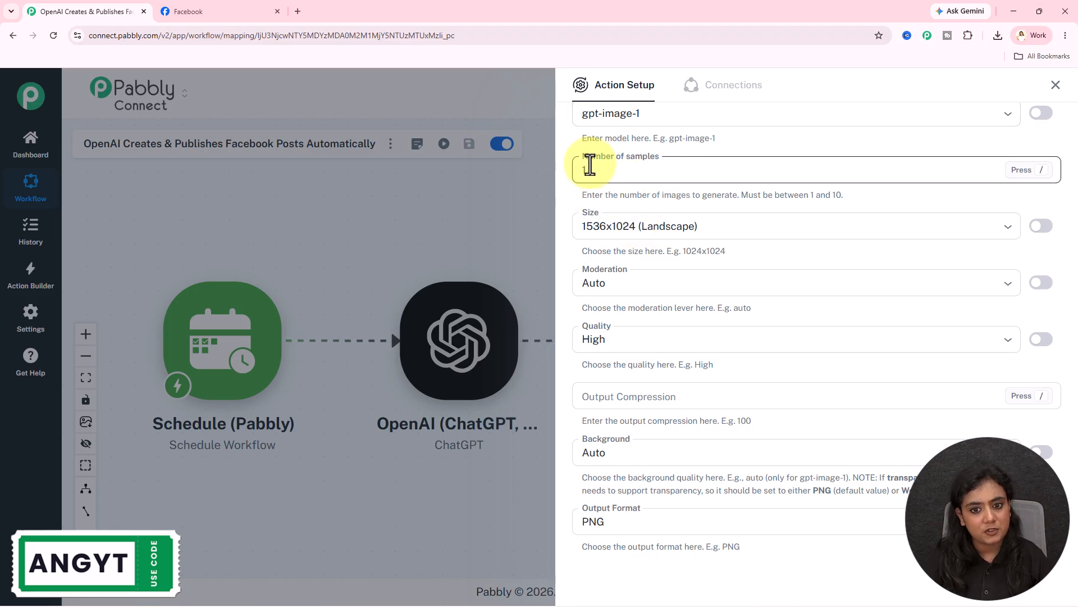
pyautogui.click(691, 228)
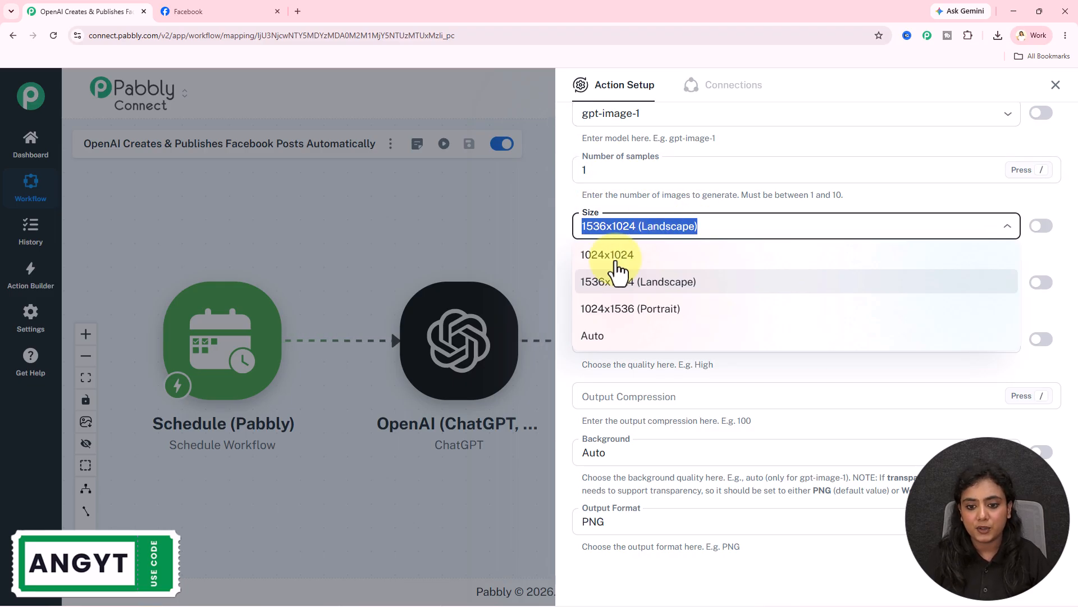
pyautogui.click(698, 212)
pyautogui.scroll(-2, 699, 213)
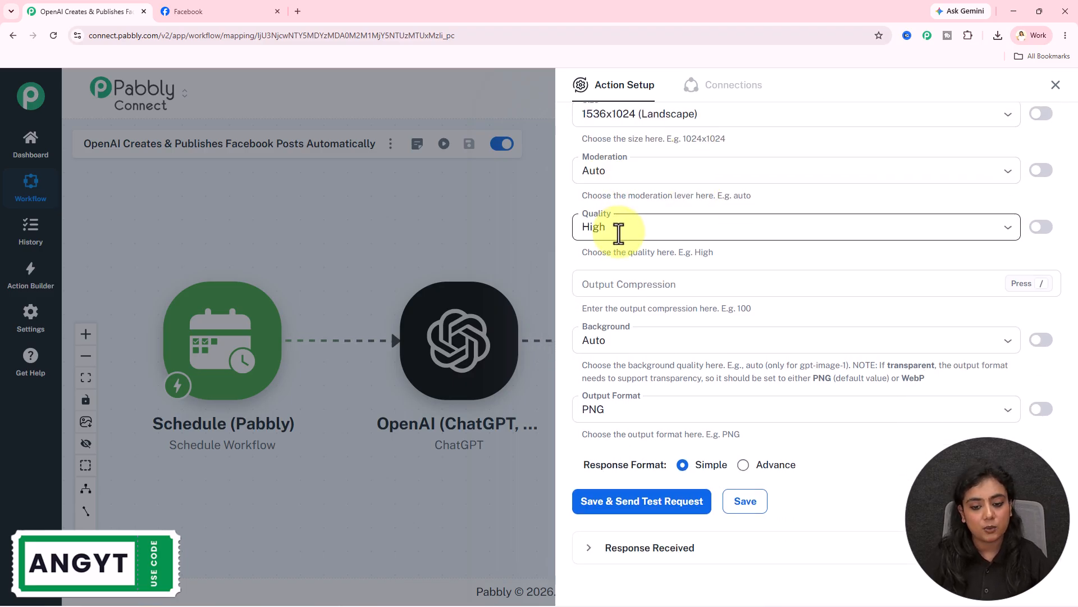
pyautogui.scroll(-1, 619, 232)
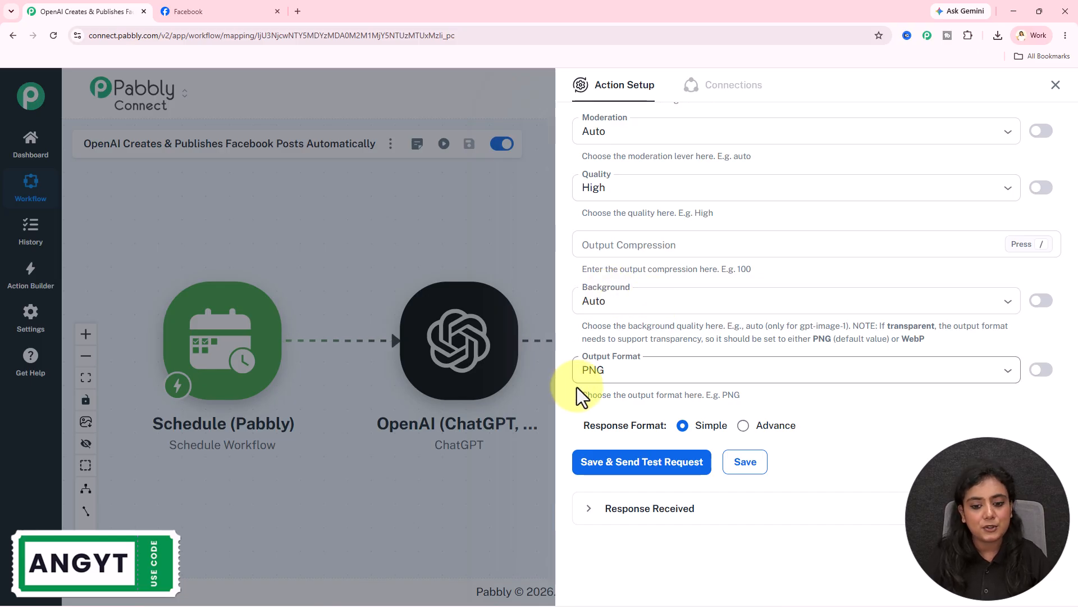
# Expand the Generate Image action's received response, then save the action and send a new test request
pyautogui.click(762, 512)
pyautogui.scroll(-6, 953, 400)
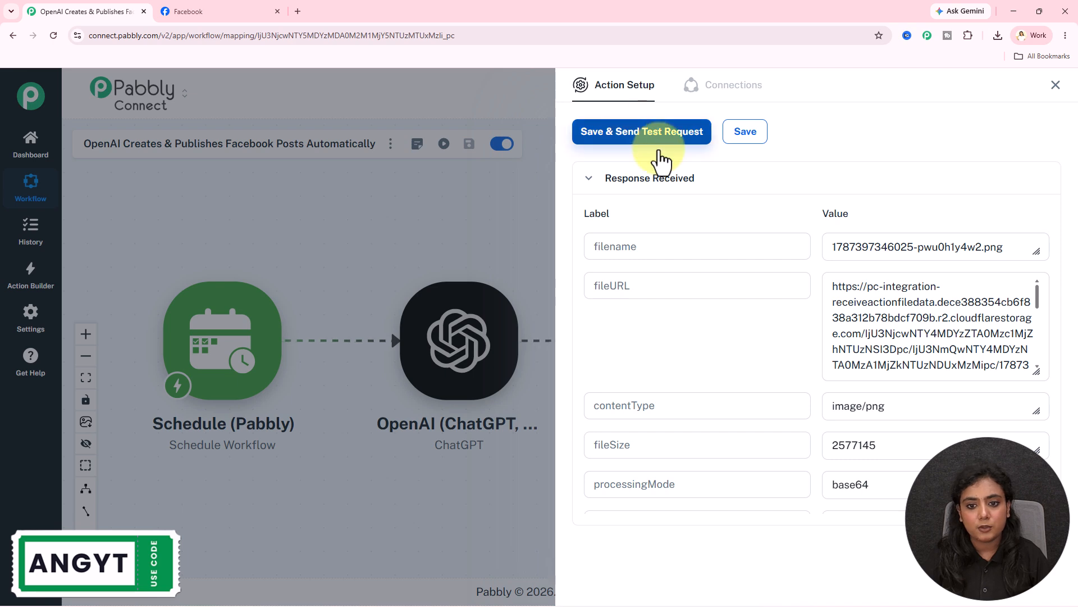
pyautogui.click(639, 132)
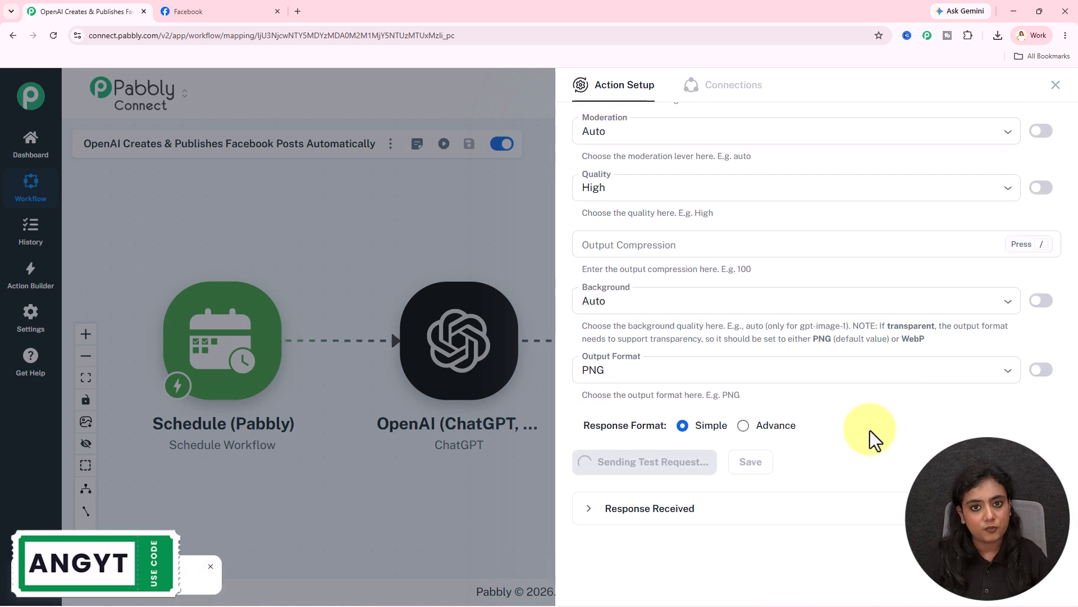
# Open the generated image from the response's fileURL in a new browser tab, inspect it, and close both the tab and the action setup
pyautogui.moveTo(825, 286); pyautogui.dragTo(1059, 396)
pyautogui.hotkey('ctrl', 'c')
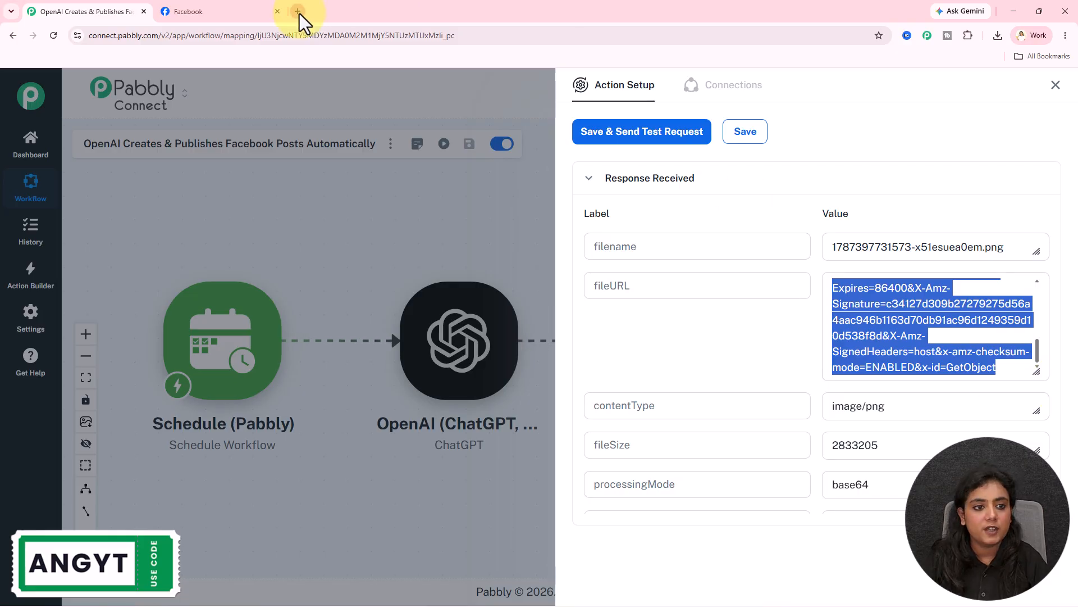
pyautogui.click(300, 17)
pyautogui.hotkey('ctrl', 'v')
pyautogui.press('Return')
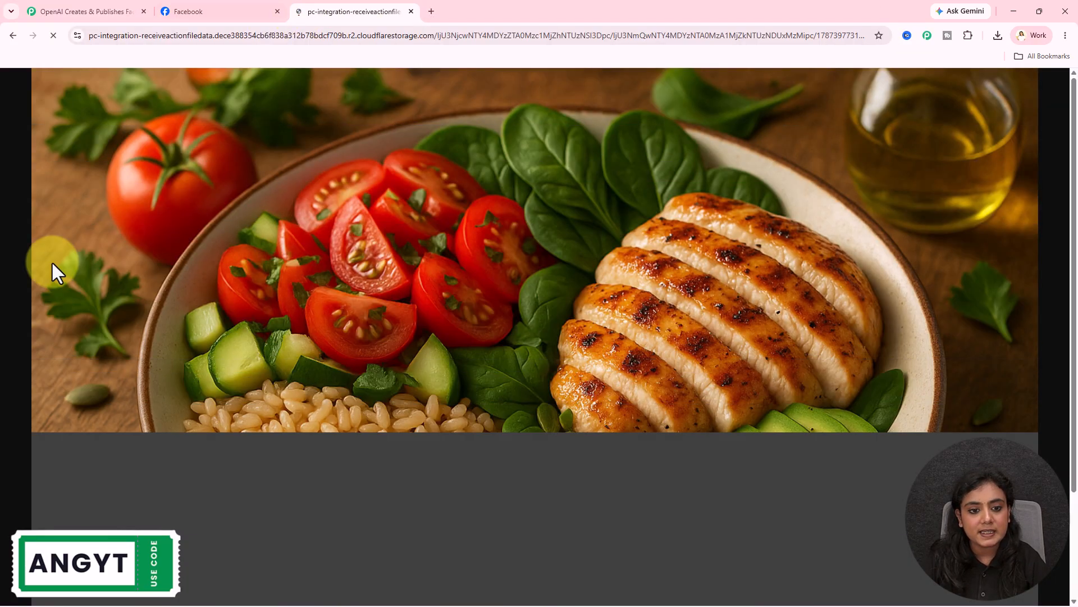
pyautogui.scroll(-2, 599, 415)
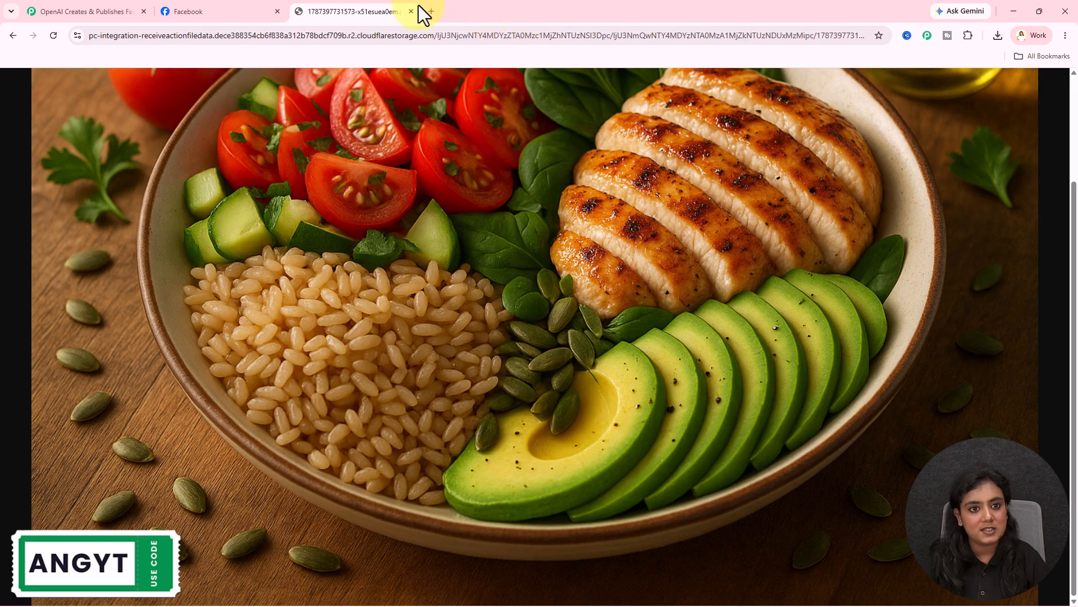
pyautogui.click(411, 11)
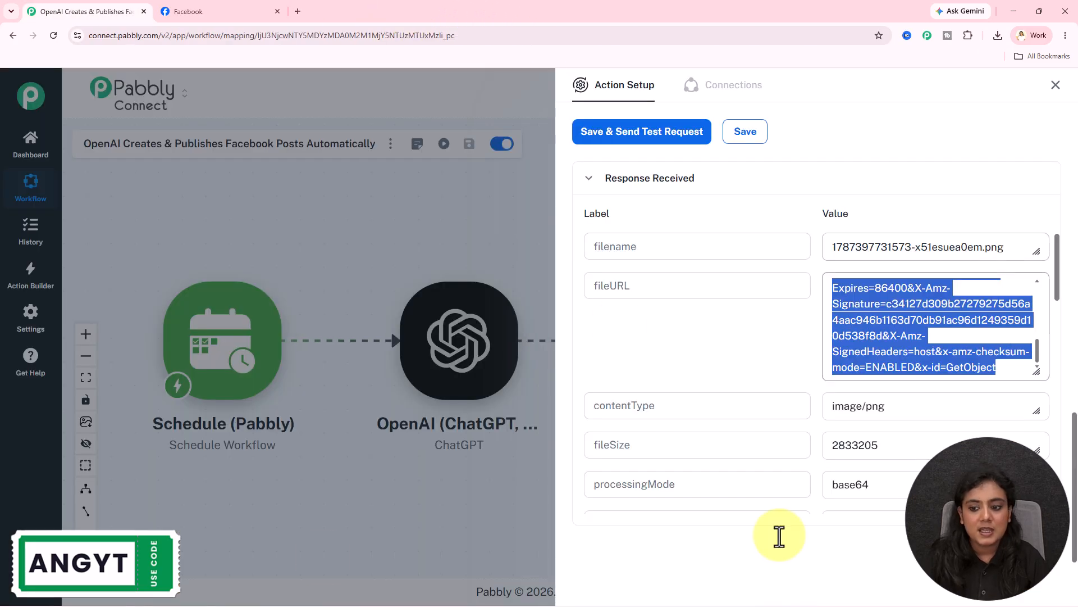
pyautogui.click(687, 334)
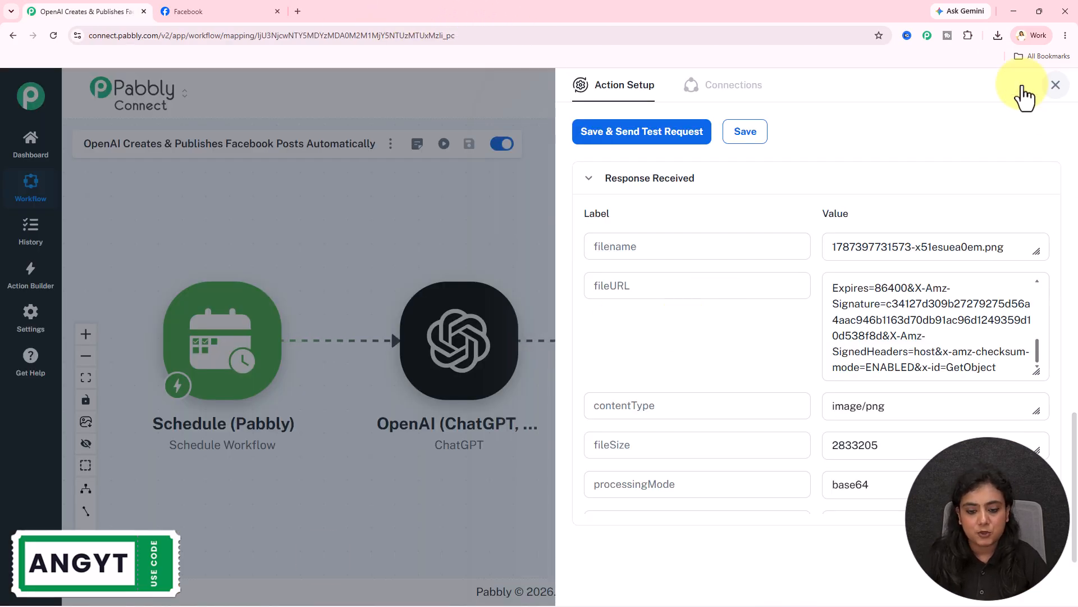
pyautogui.click(1056, 84)
# Review the page, photo URL and description mappings in the Facebook Pages action, and compare them with the existing Facebook post
pyautogui.click(935, 359)
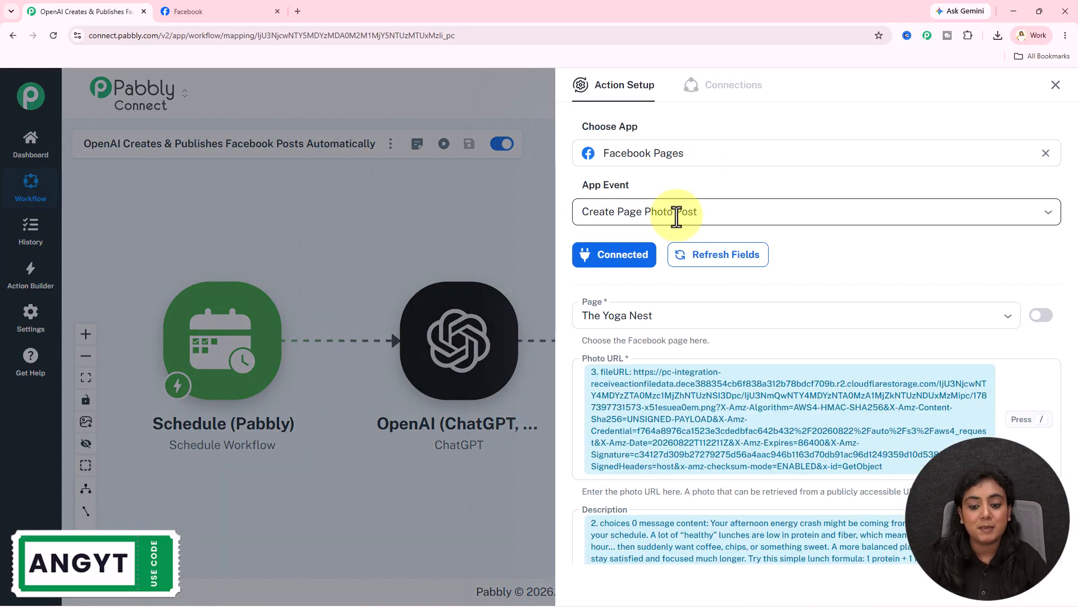
pyautogui.scroll(-3, 834, 275)
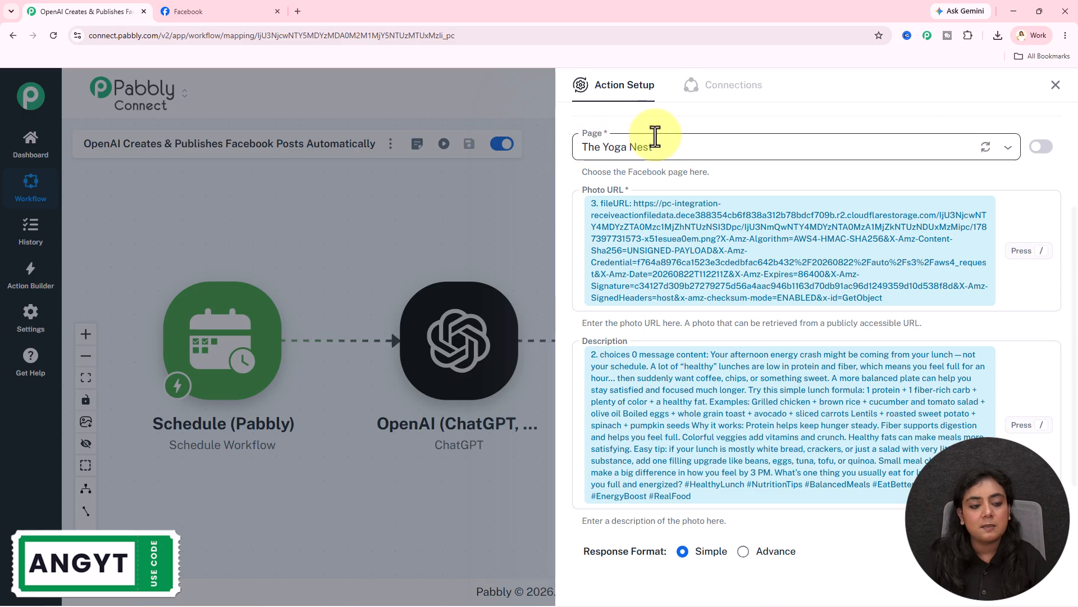
pyautogui.click(231, 13)
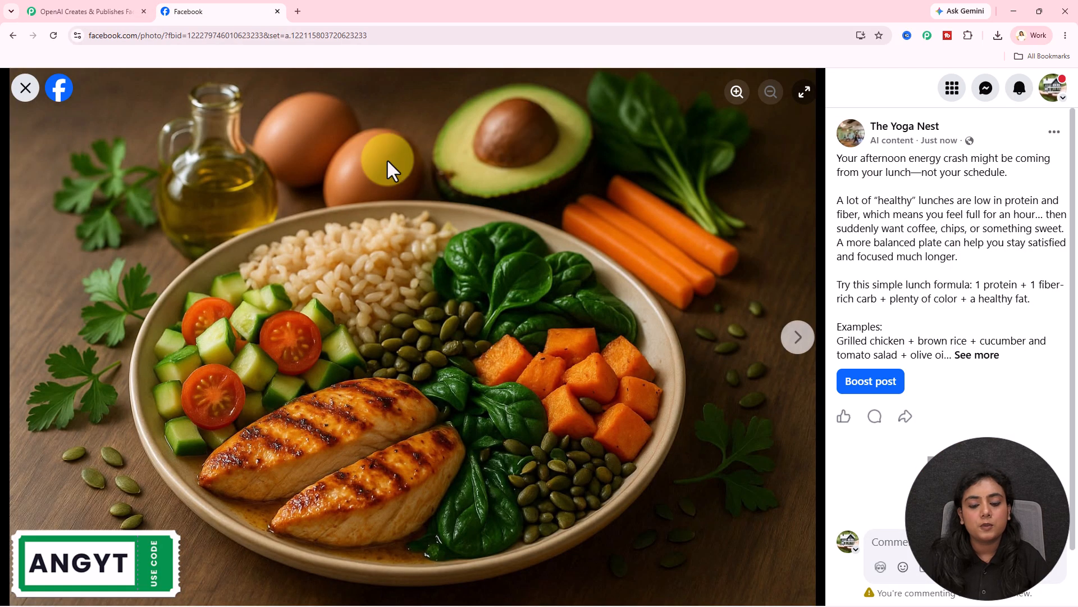
pyautogui.click(67, 11)
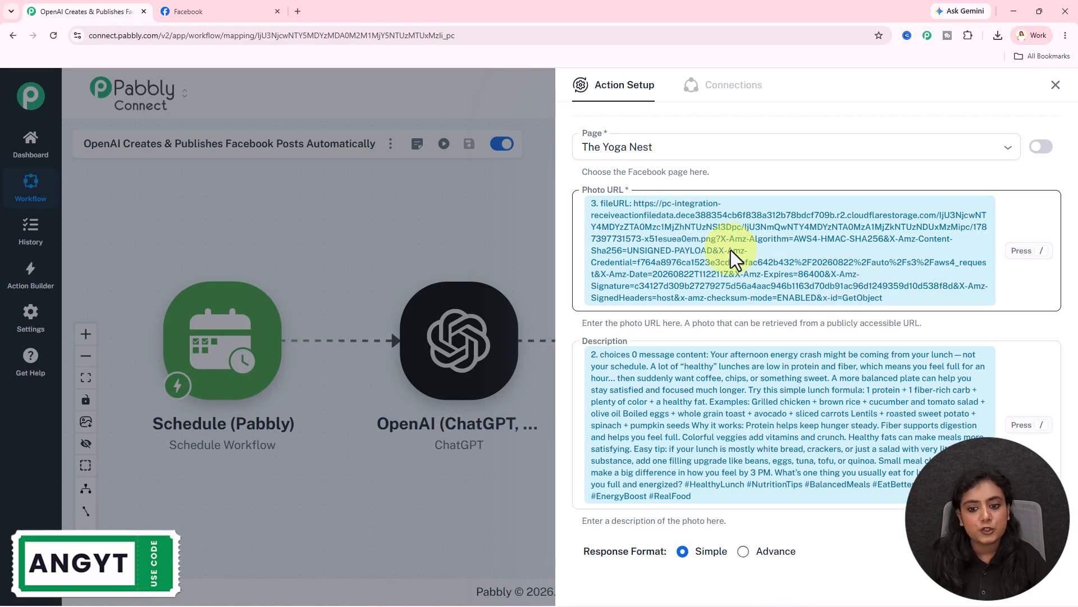
# Clear the Photo URL and map it to the fileURL from the Generate Image (gpt-image-1) step
pyautogui.click(719, 257)
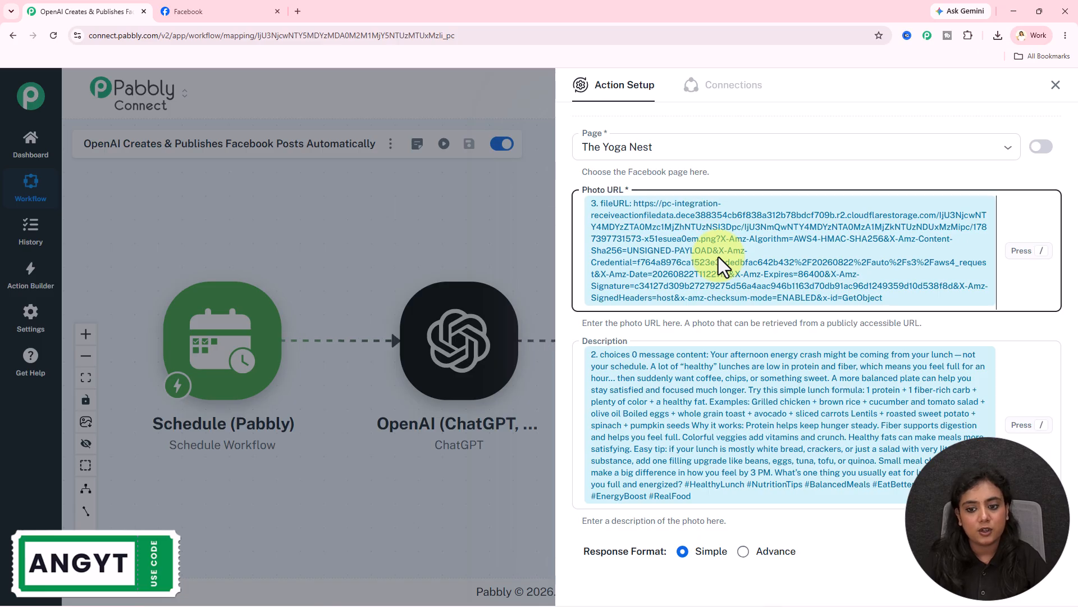
pyautogui.press('BackSpace')
pyautogui.write('/')
pyautogui.click(698, 356)
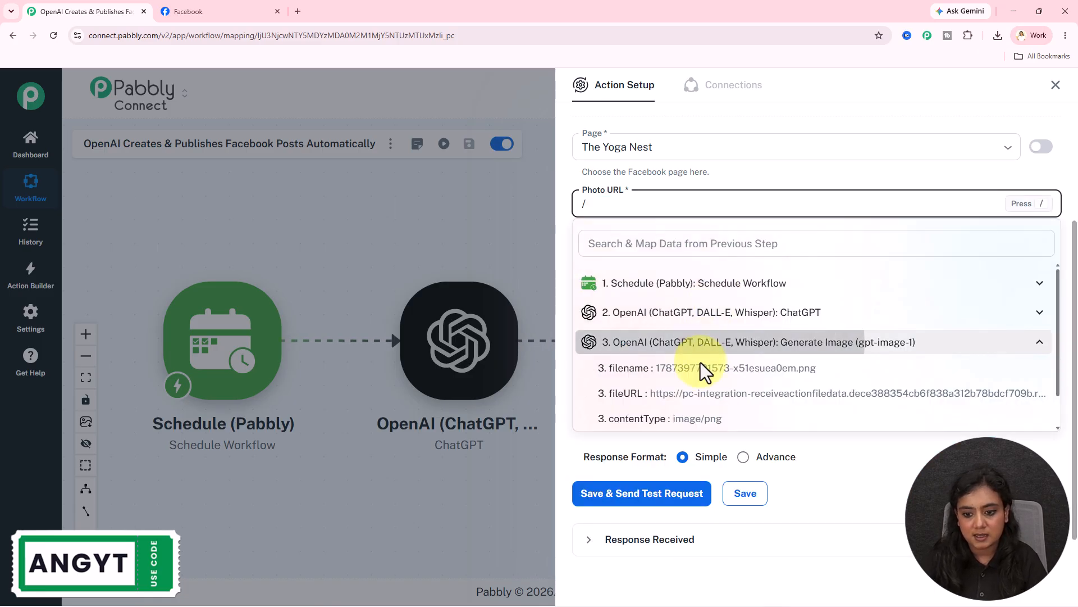
pyautogui.click(702, 394)
# Save the Create Page Photo Post action with a test request and check the id in the received response
pyautogui.scroll(-2, 897, 533)
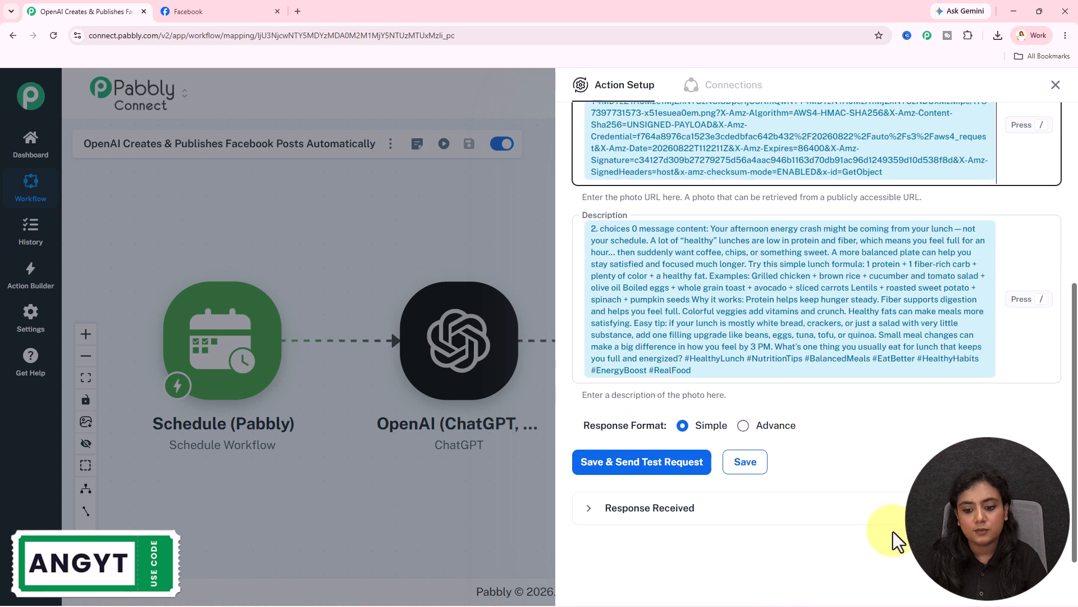
pyautogui.click(640, 460)
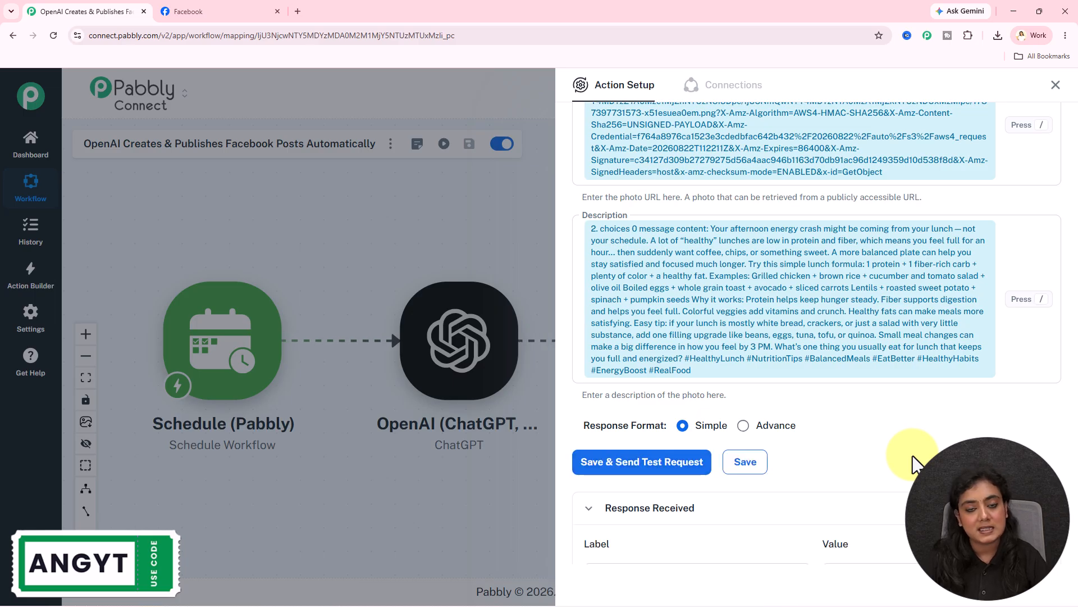
pyautogui.scroll(-5, 913, 464)
pyautogui.doubleClick(860, 248)
# On Facebook, reload The Yoga Nest page and open its newest photo post to examine the image and caption
pyautogui.click(203, 14)
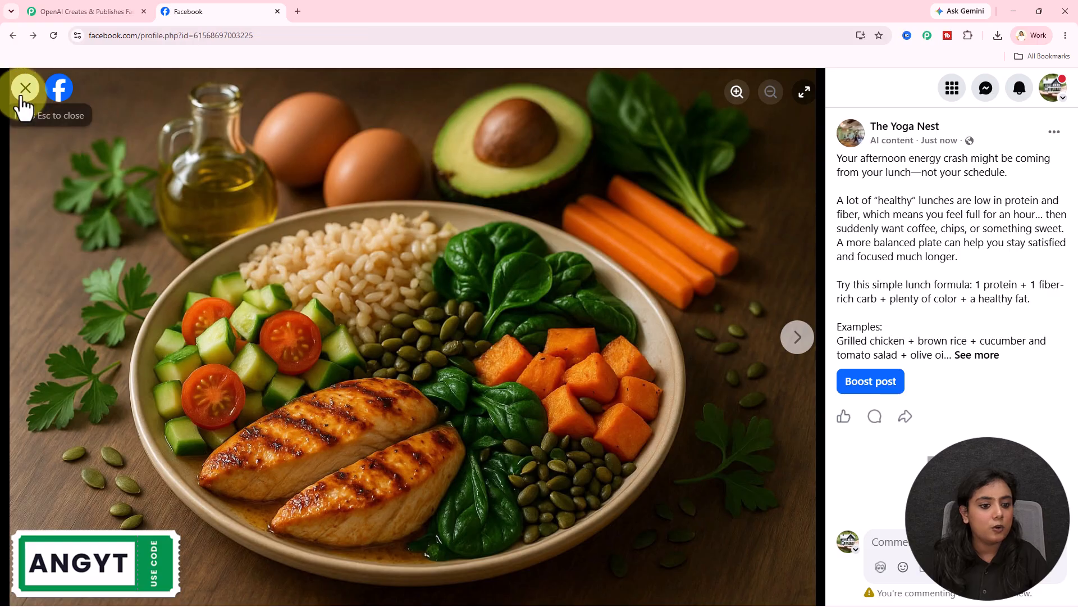
pyautogui.click(25, 89)
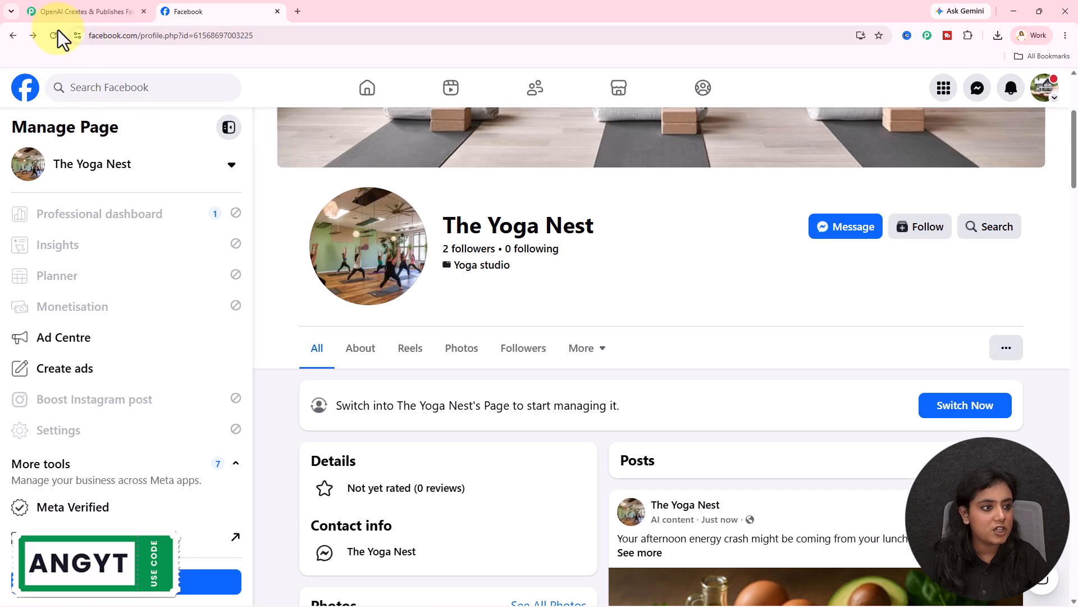
pyautogui.click(54, 35)
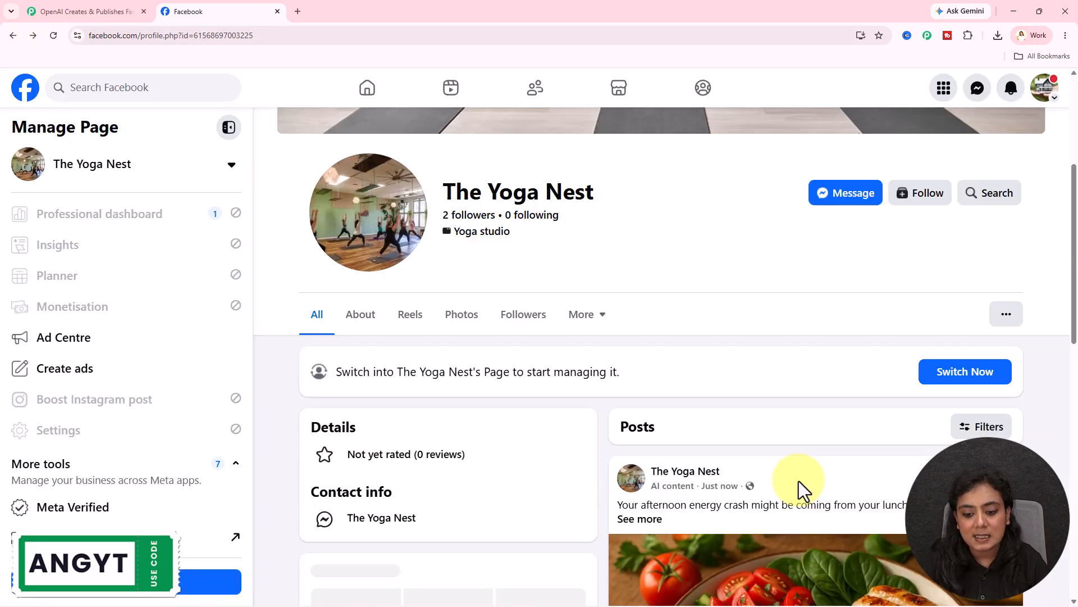
pyautogui.scroll(-5, 798, 449)
pyautogui.click(787, 354)
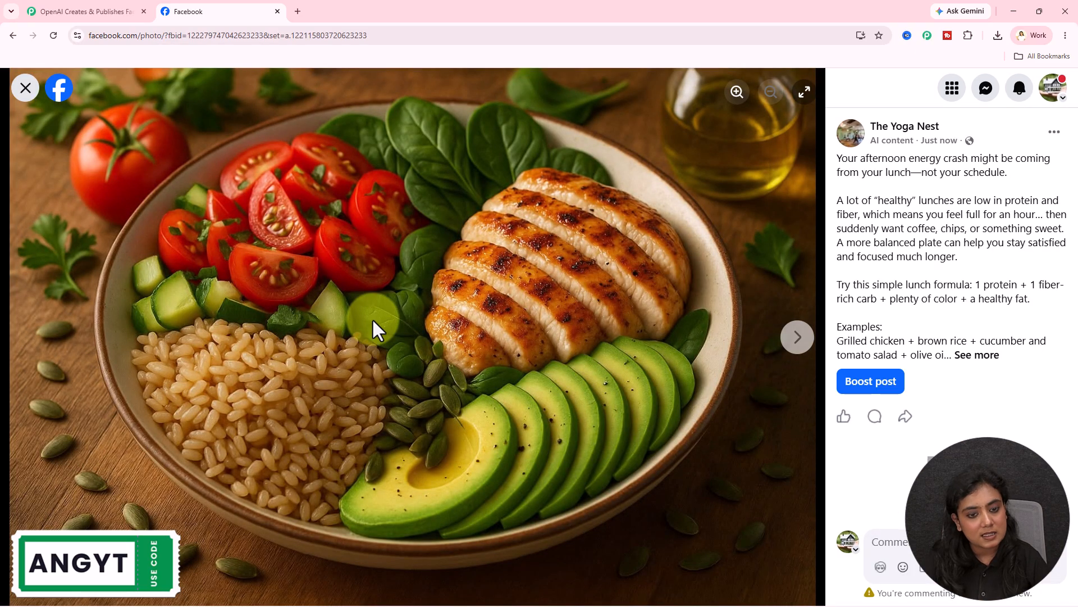
pyautogui.moveTo(842, 158); pyautogui.dragTo(990, 298)
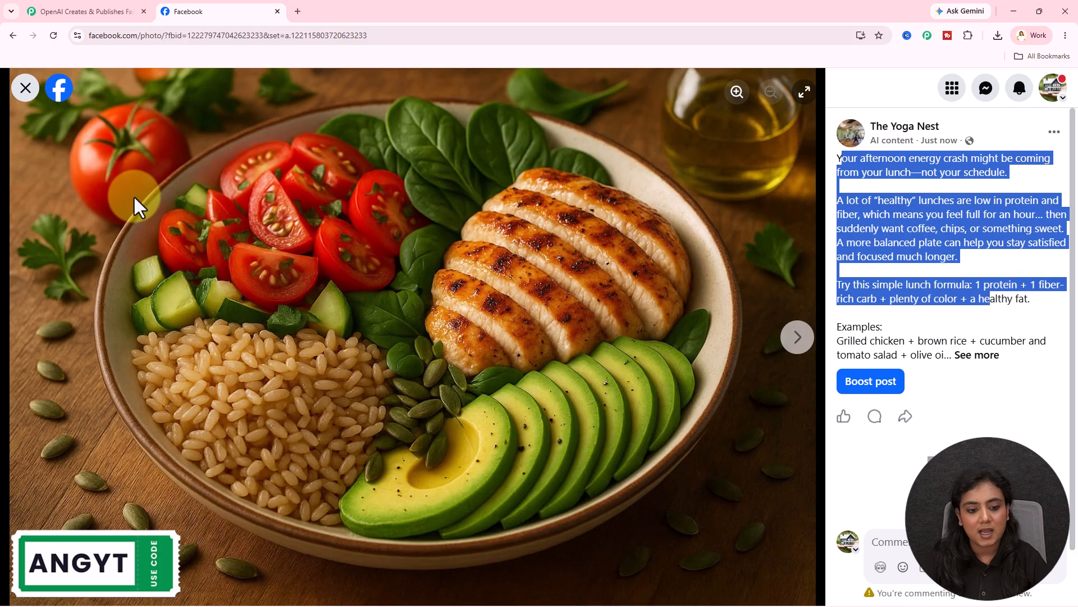
# Close the post's photo view, switch back to Pabbly Connect and close the Facebook Pages action setup
pyautogui.click(26, 89)
pyautogui.click(83, 11)
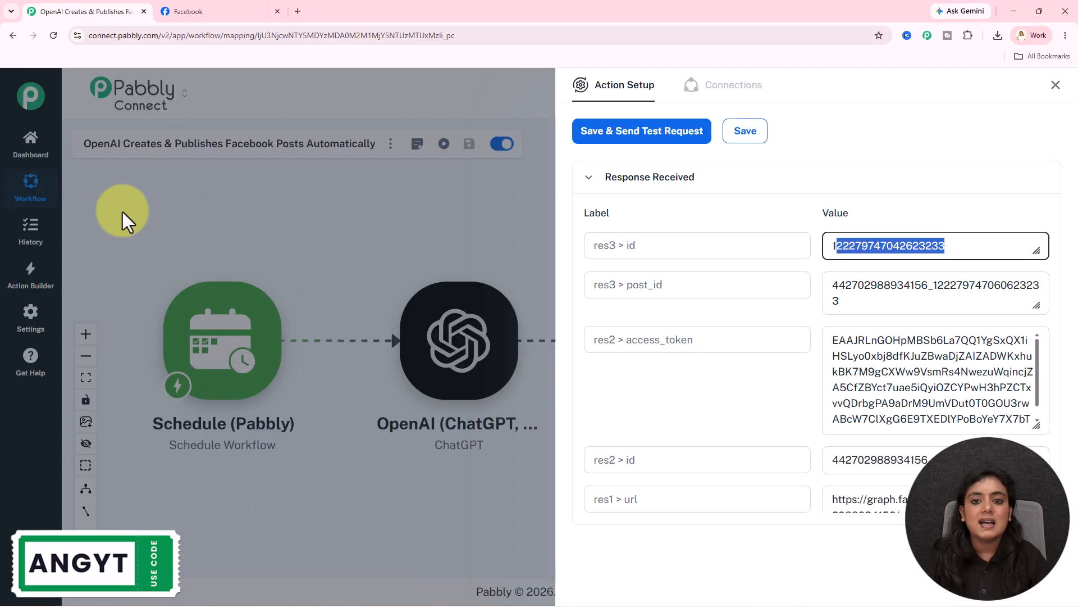
pyautogui.click(1056, 86)
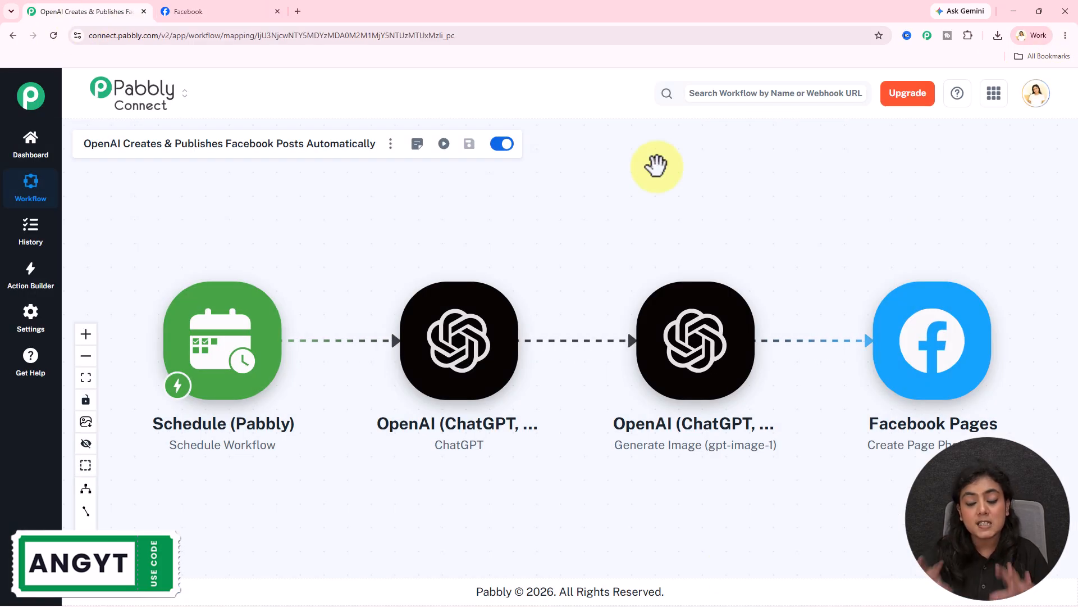